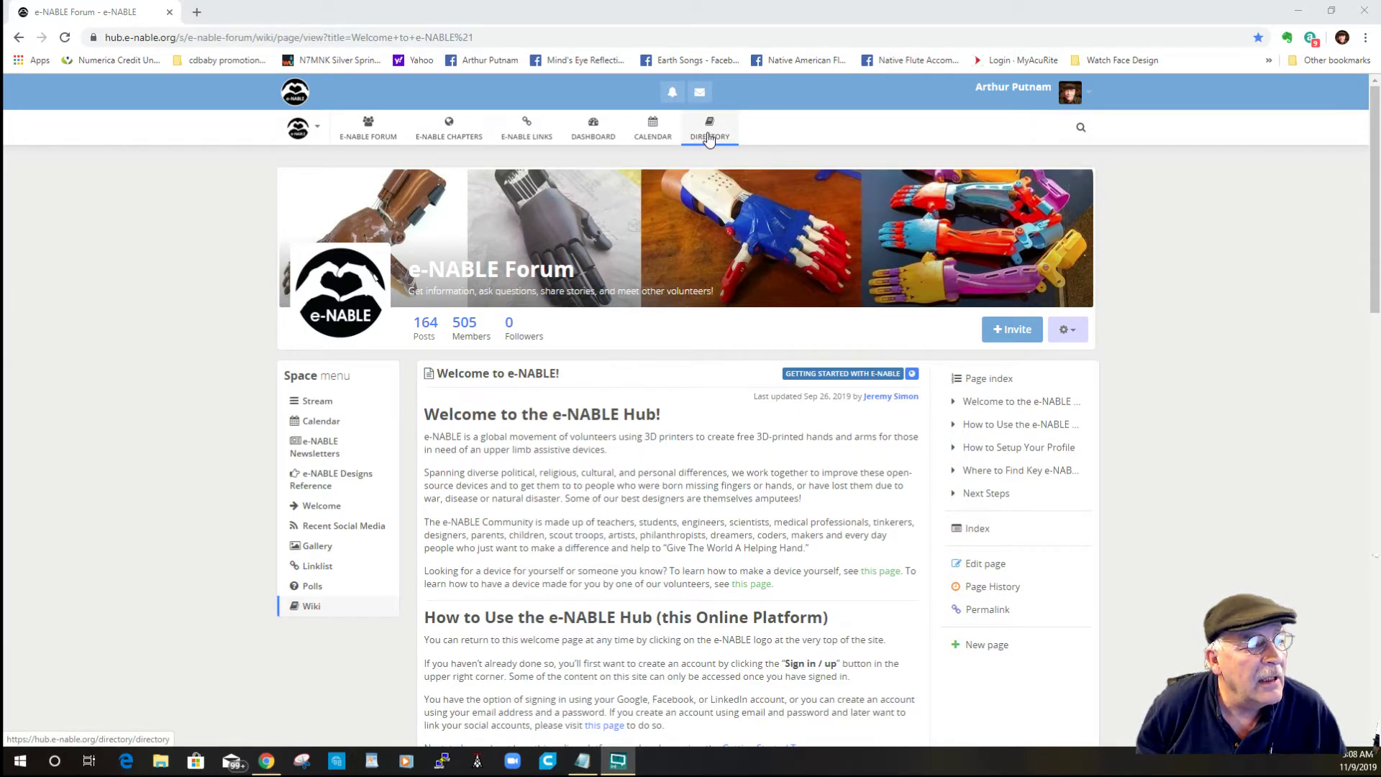
Step: Look through the posts in the last space listed under Volunteer Spaces in the directory, and return to the list
{"action": "left_click", "coordinate": [708, 138]}
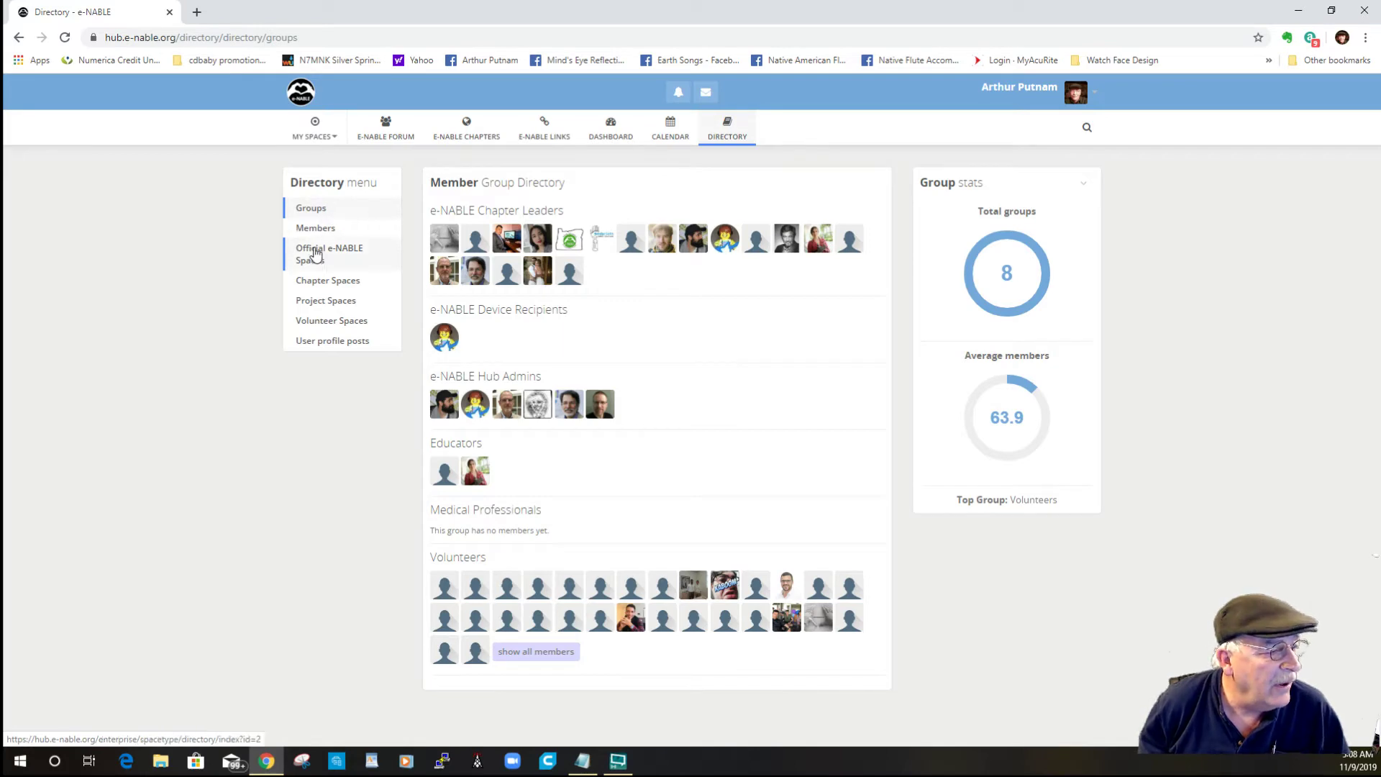
{"action": "left_click", "coordinate": [315, 328]}
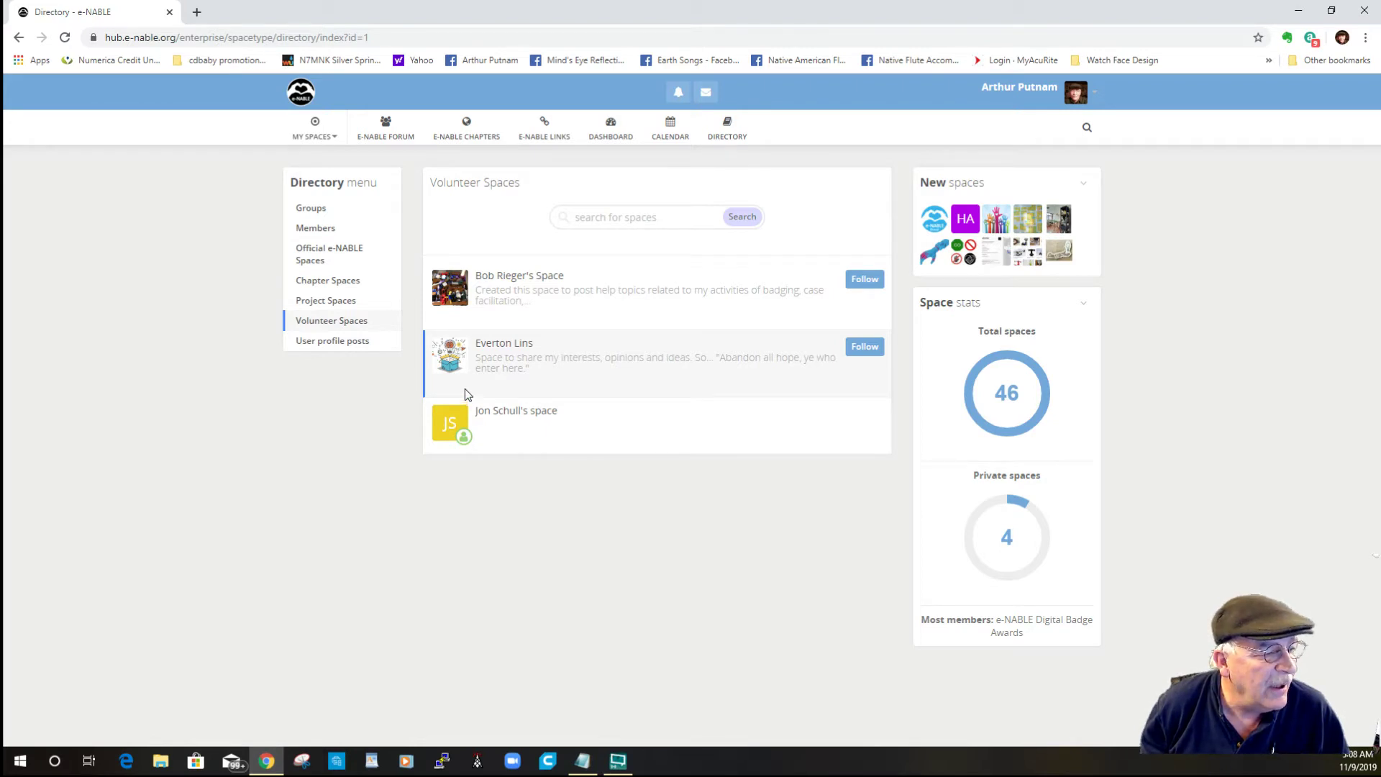
{"action": "left_click", "coordinate": [448, 429]}
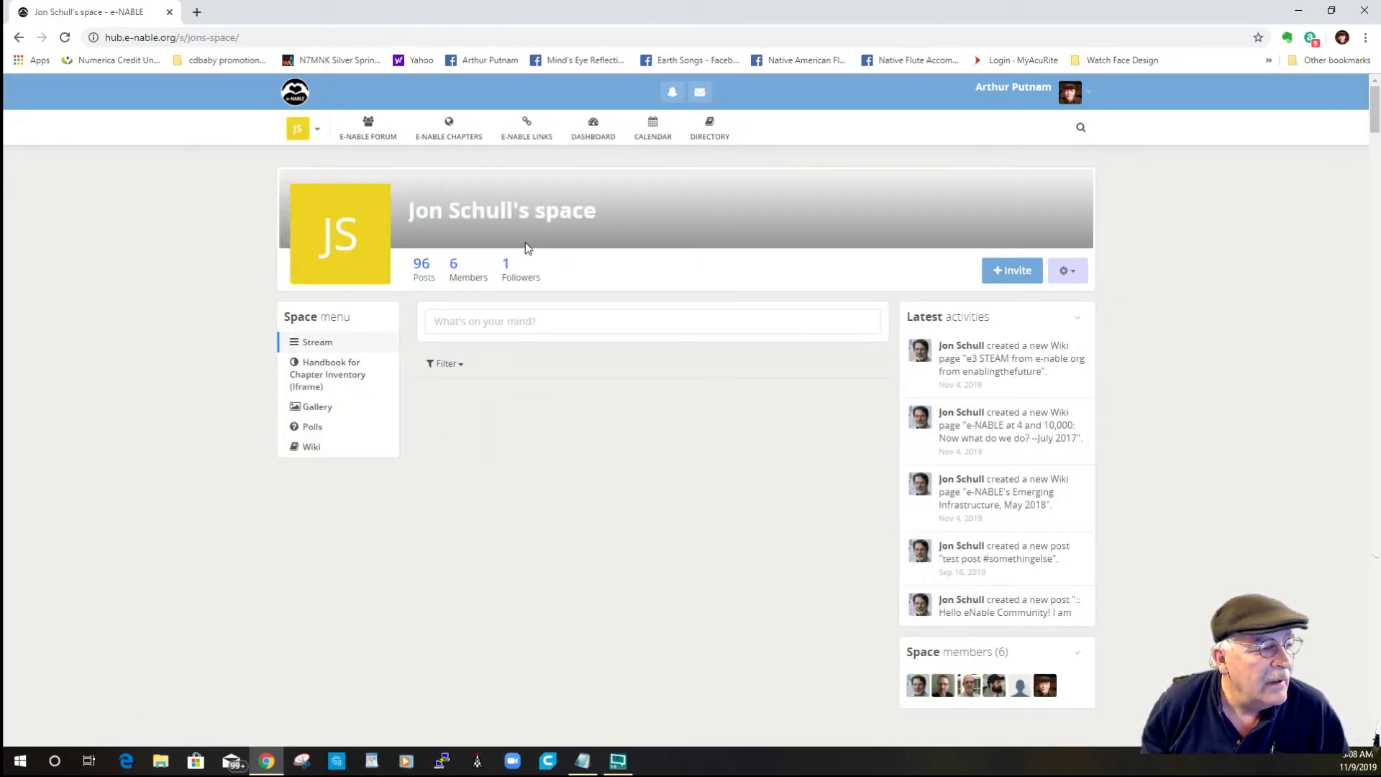
{"action": "scroll", "coordinate": [523, 248], "scroll_direction": "down", "scroll_amount": 5}
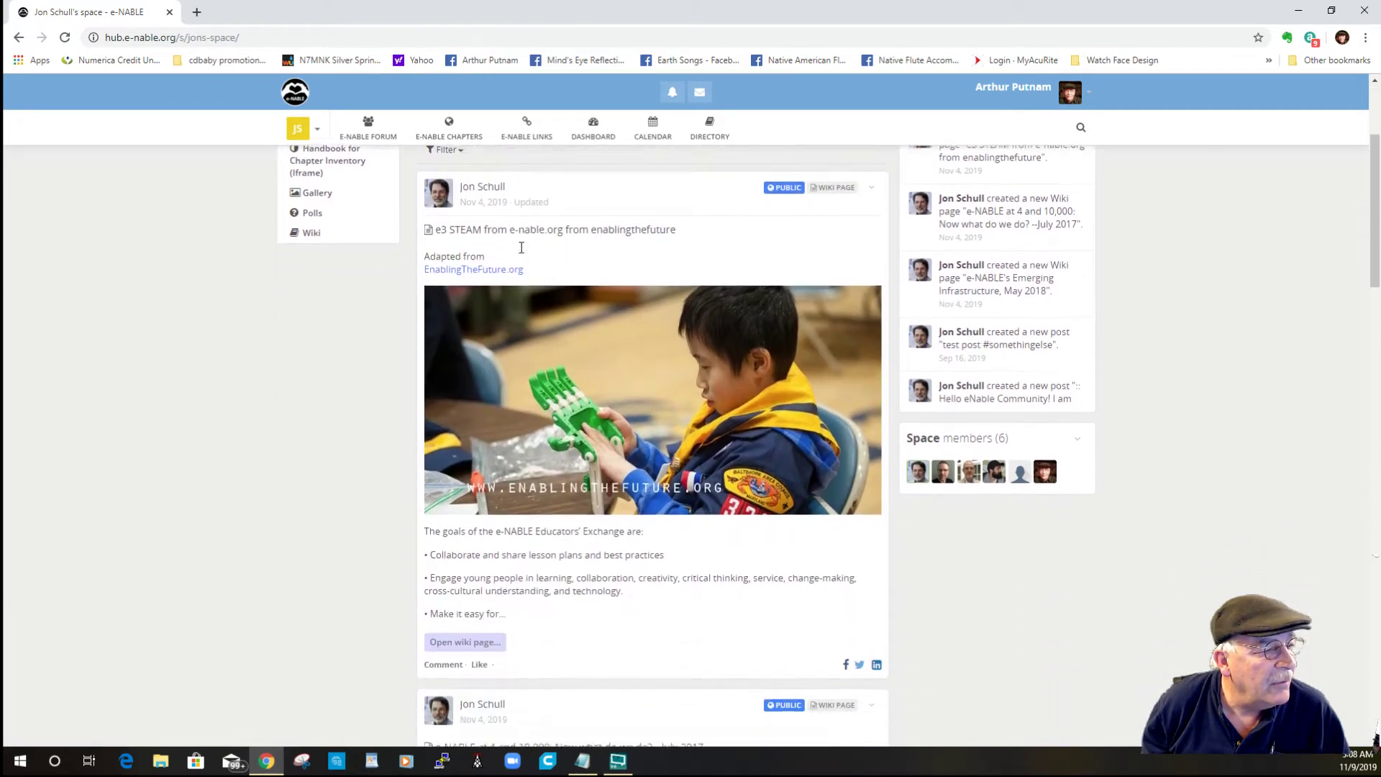
{"action": "scroll", "coordinate": [521, 248], "scroll_direction": "down", "scroll_amount": 12}
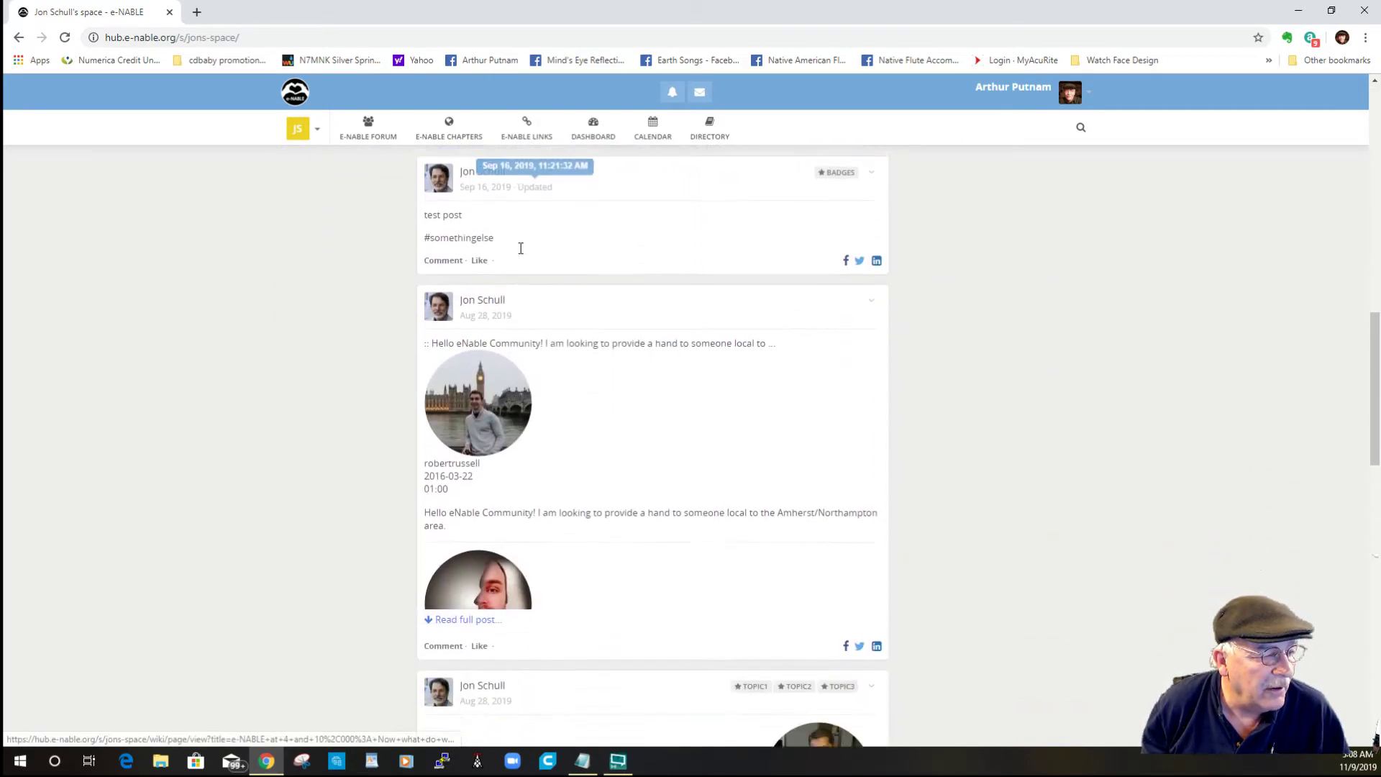
{"action": "scroll", "coordinate": [521, 248], "scroll_direction": "down", "scroll_amount": 6}
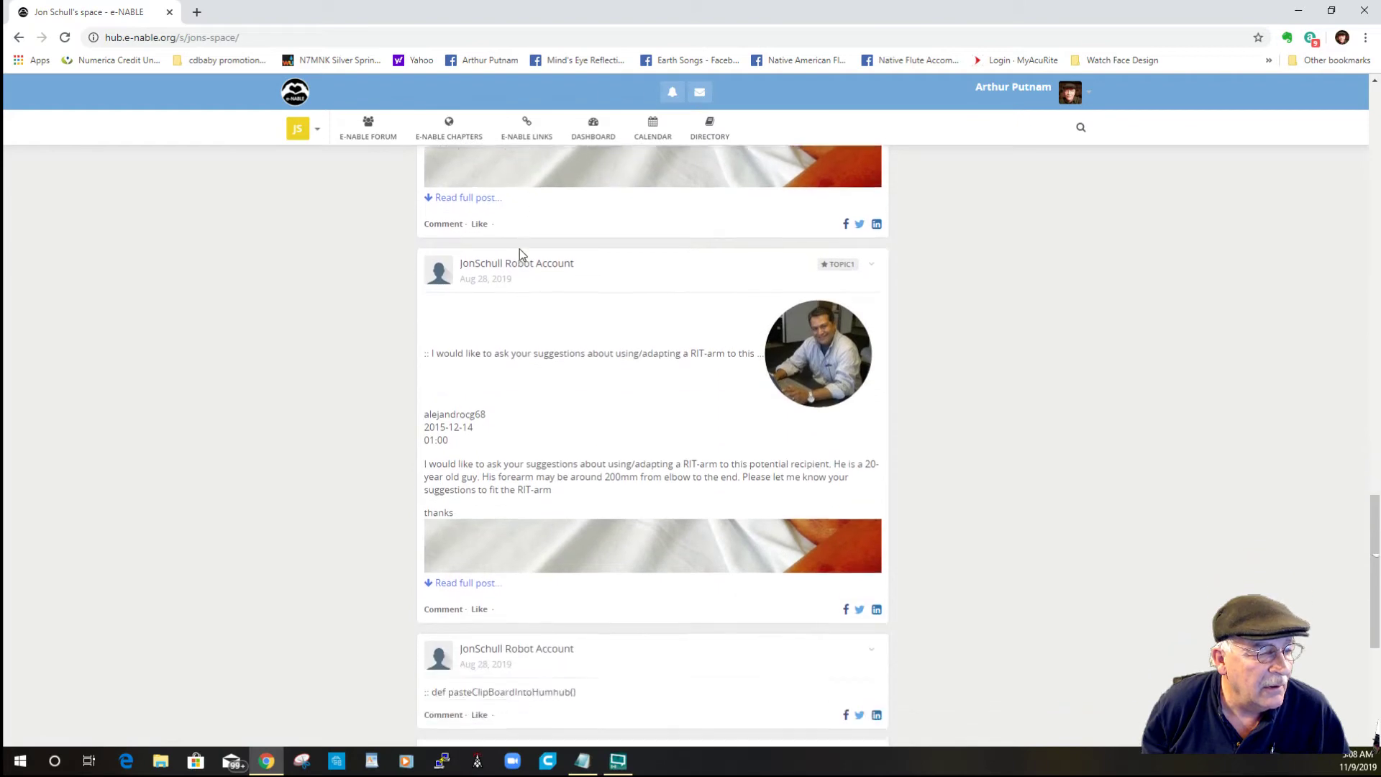
{"action": "scroll", "coordinate": [519, 248], "scroll_direction": "up", "scroll_amount": 10}
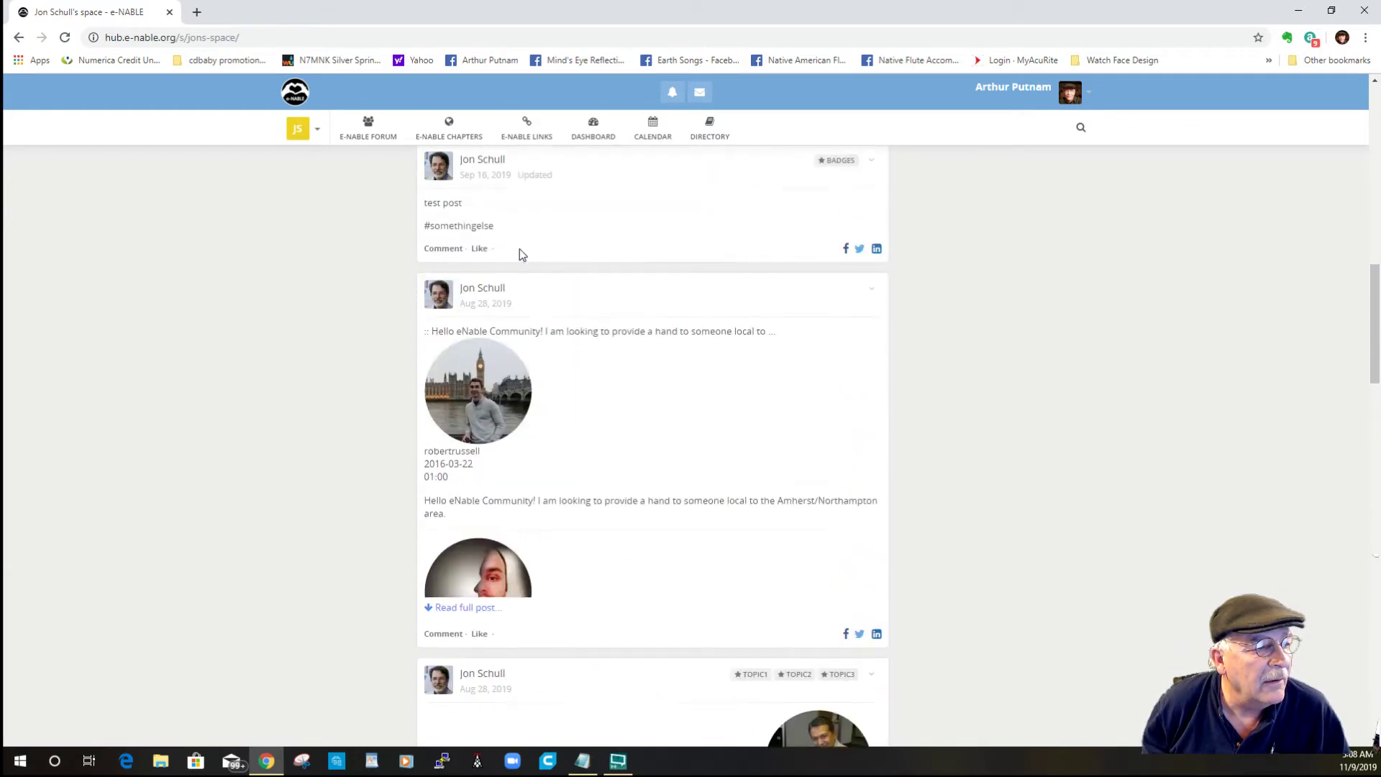
{"action": "scroll", "coordinate": [521, 249], "scroll_direction": "up", "scroll_amount": 8}
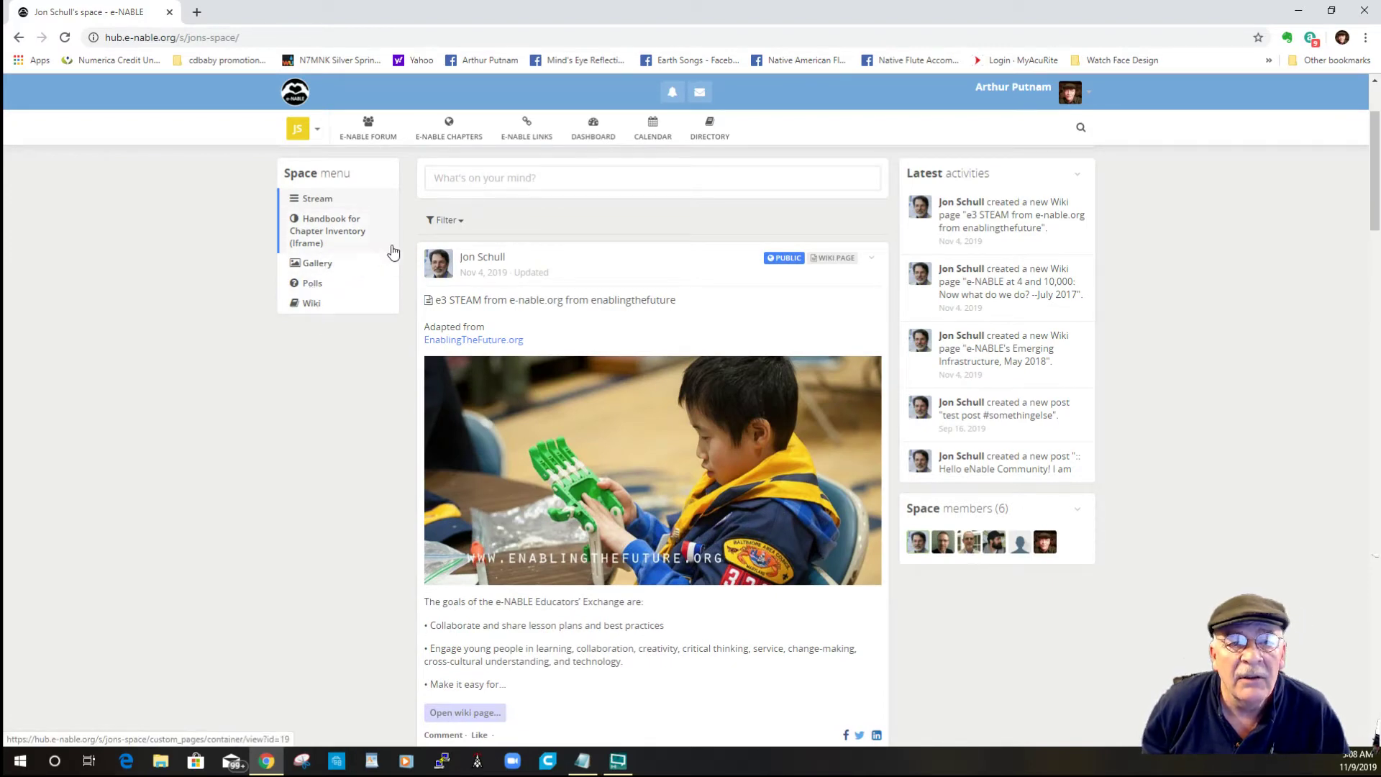
{"action": "left_click", "coordinate": [19, 38]}
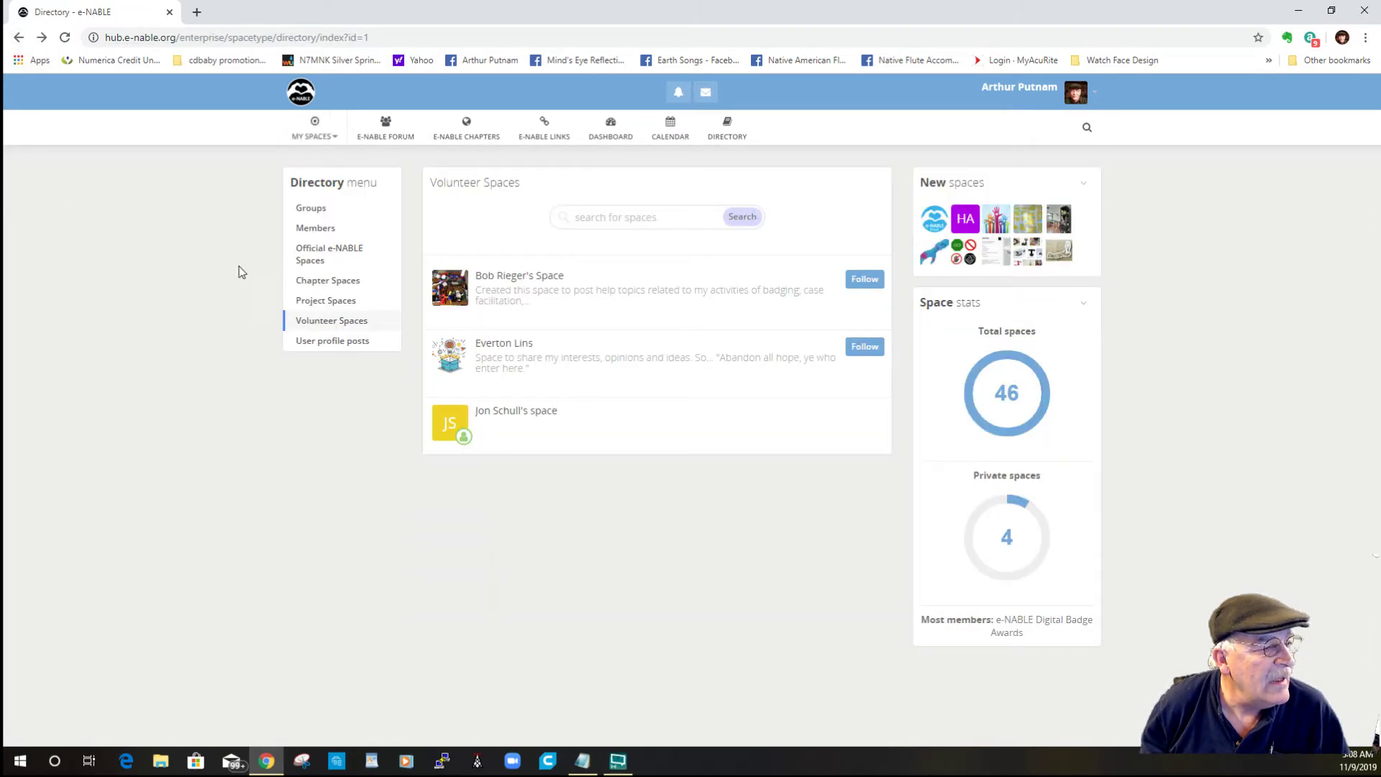
Step: Start a new volunteer space and name it with the volunteer's full name followed by "Space"
{"action": "left_click", "coordinate": [335, 139]}
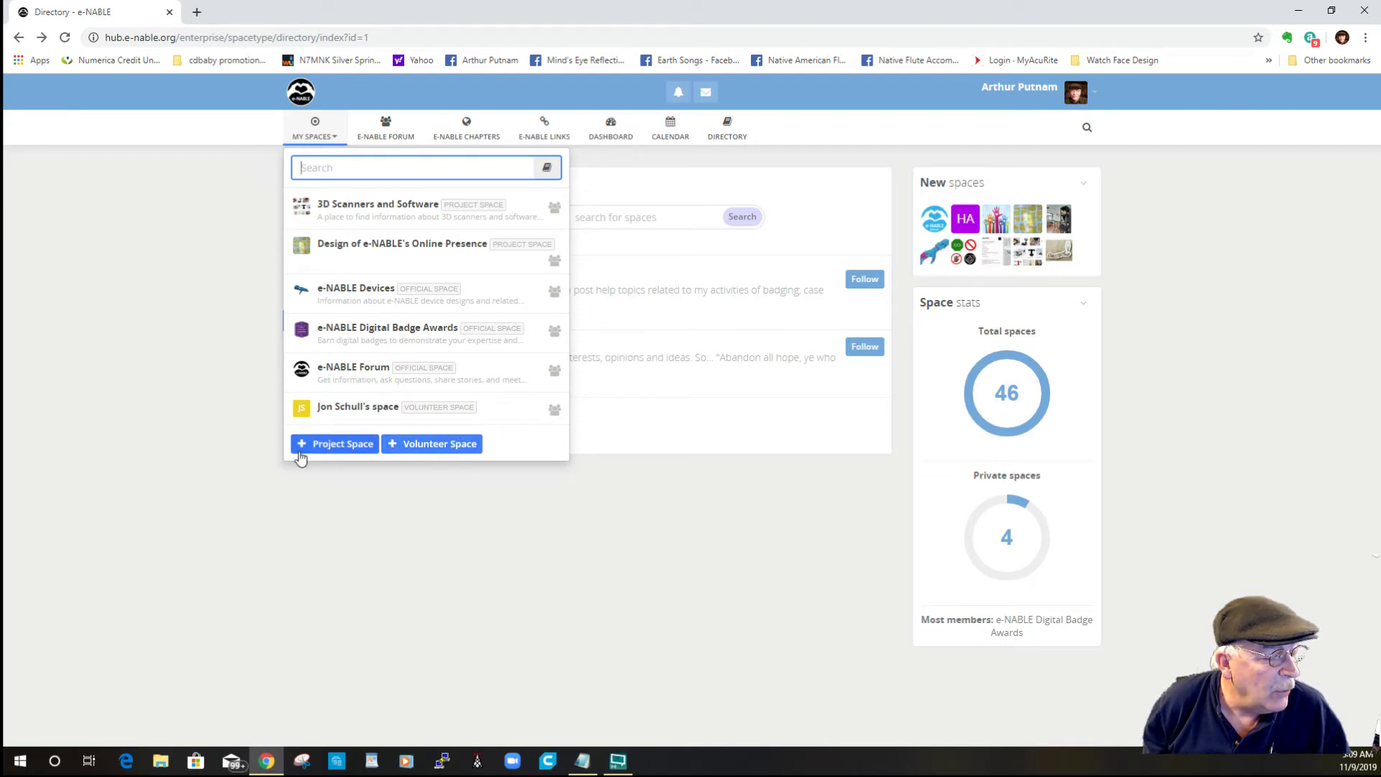
{"action": "left_click", "coordinate": [430, 449]}
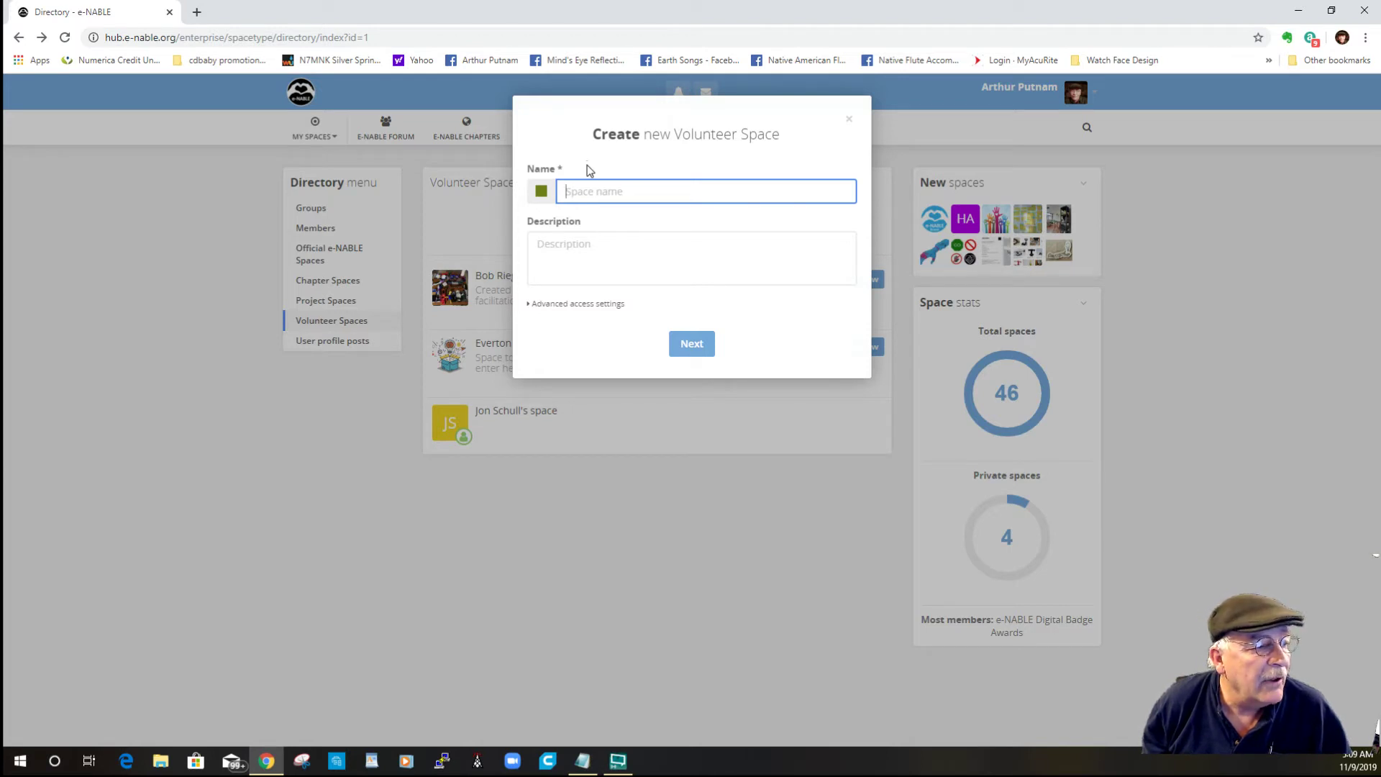
{"action": "left_click", "coordinate": [584, 193]}
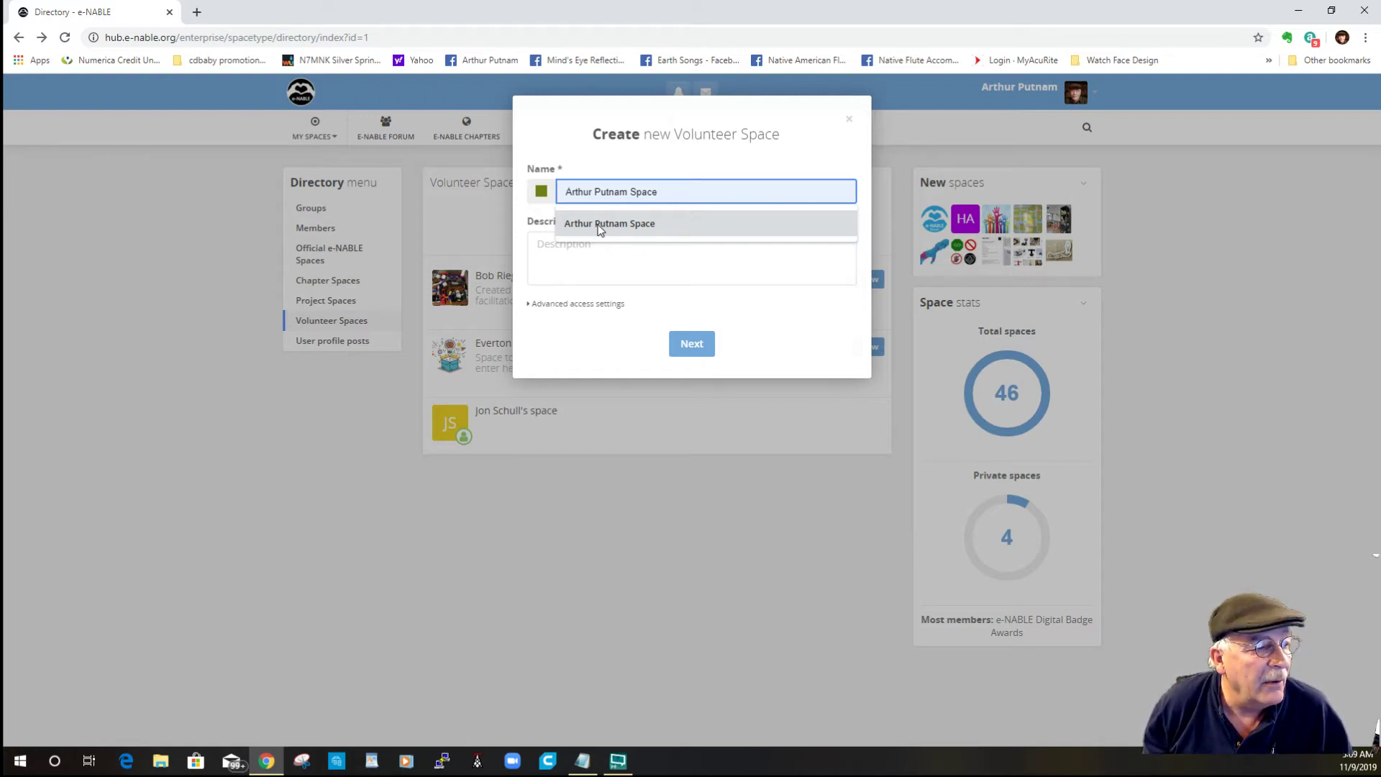
{"action": "left_click", "coordinate": [598, 226]}
Step: Describe the new volunteer space as "Place to share my ideas and projects" and continue to the module selection
{"action": "left_click", "coordinate": [570, 250]}
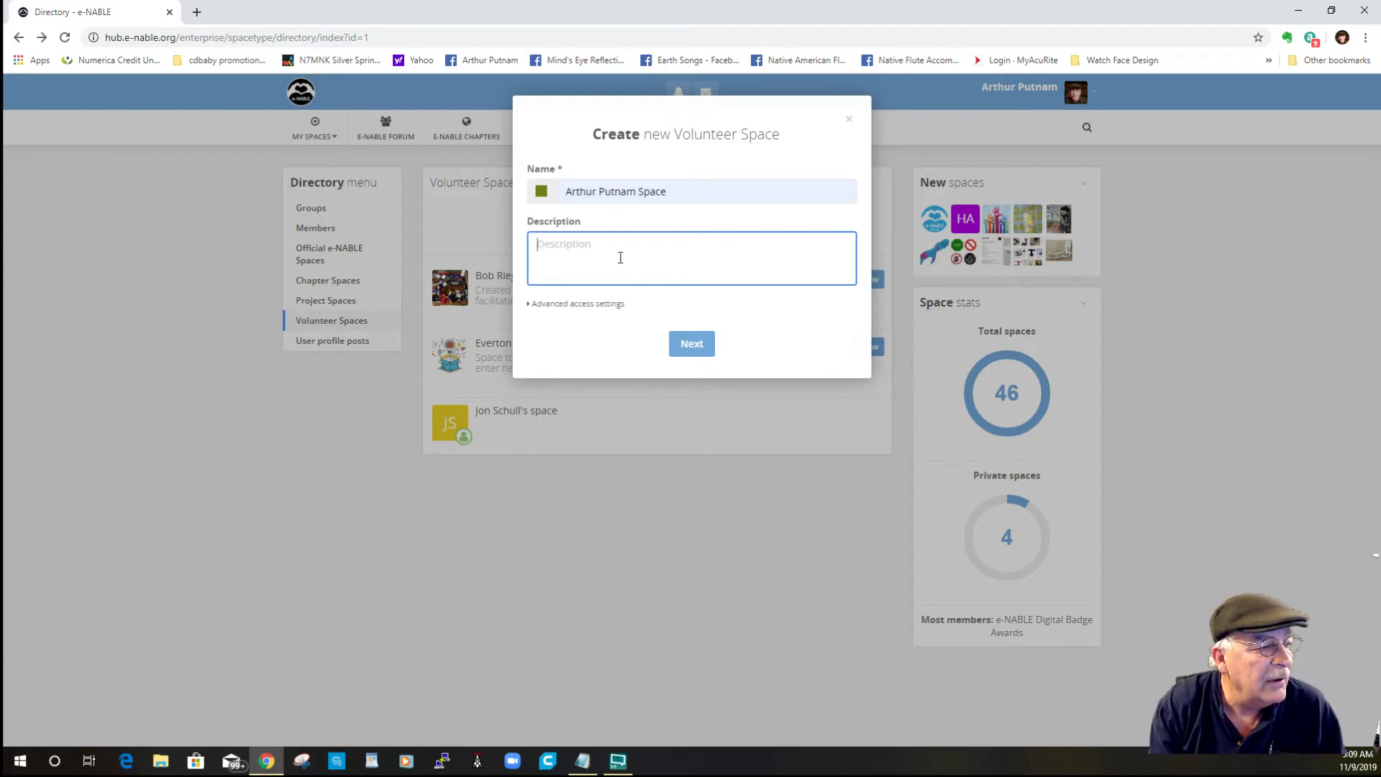
{"action": "type", "text": "T"}
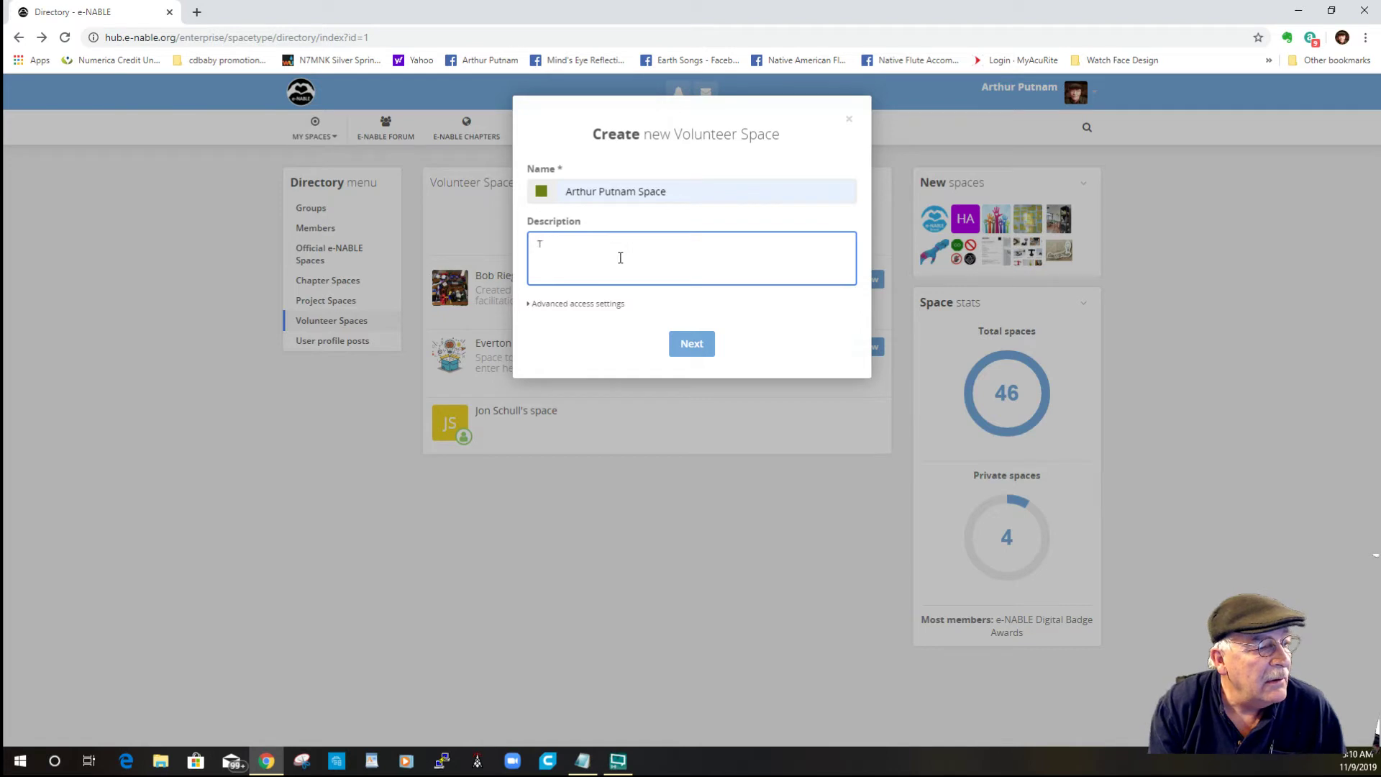
{"action": "key", "text": "BackSpace"}
{"action": "type", "text": "P"}
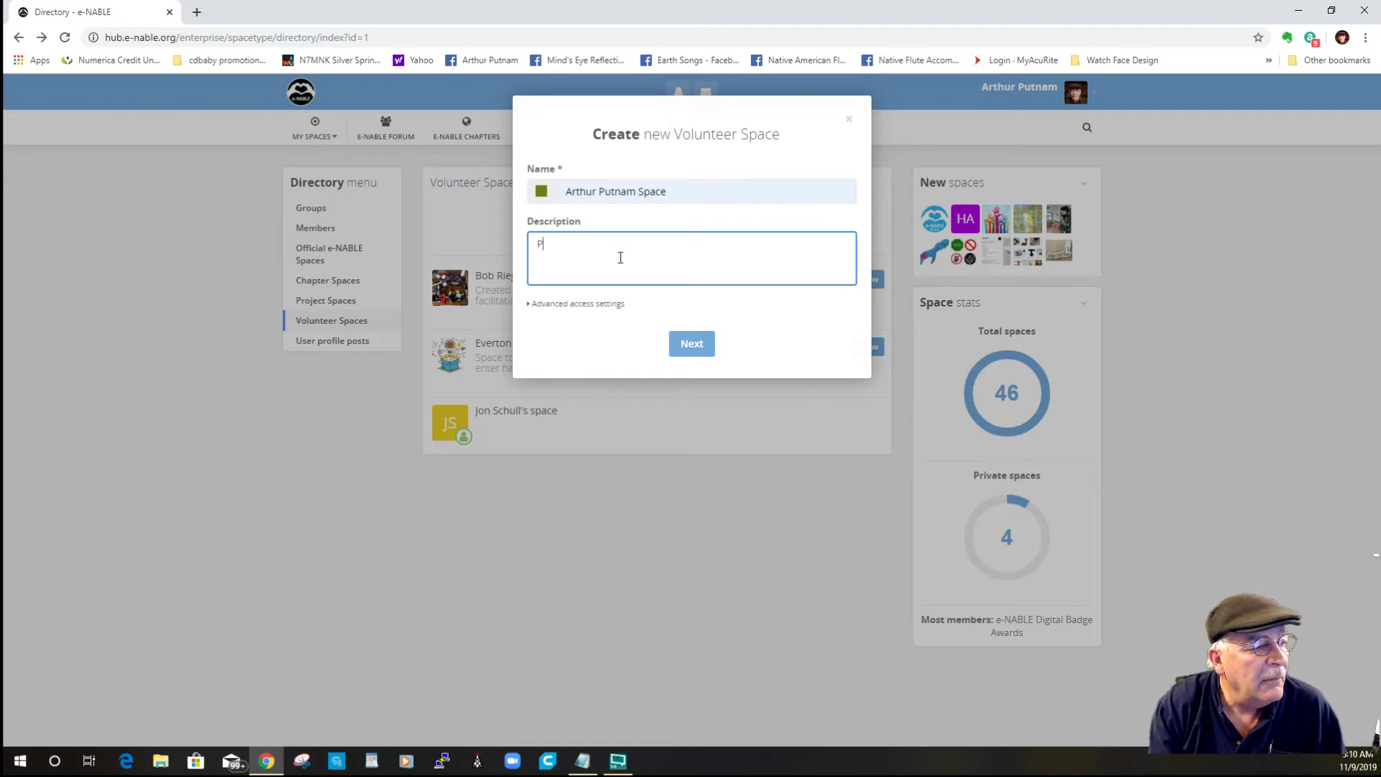
{"action": "type", "text": "lac3e"}
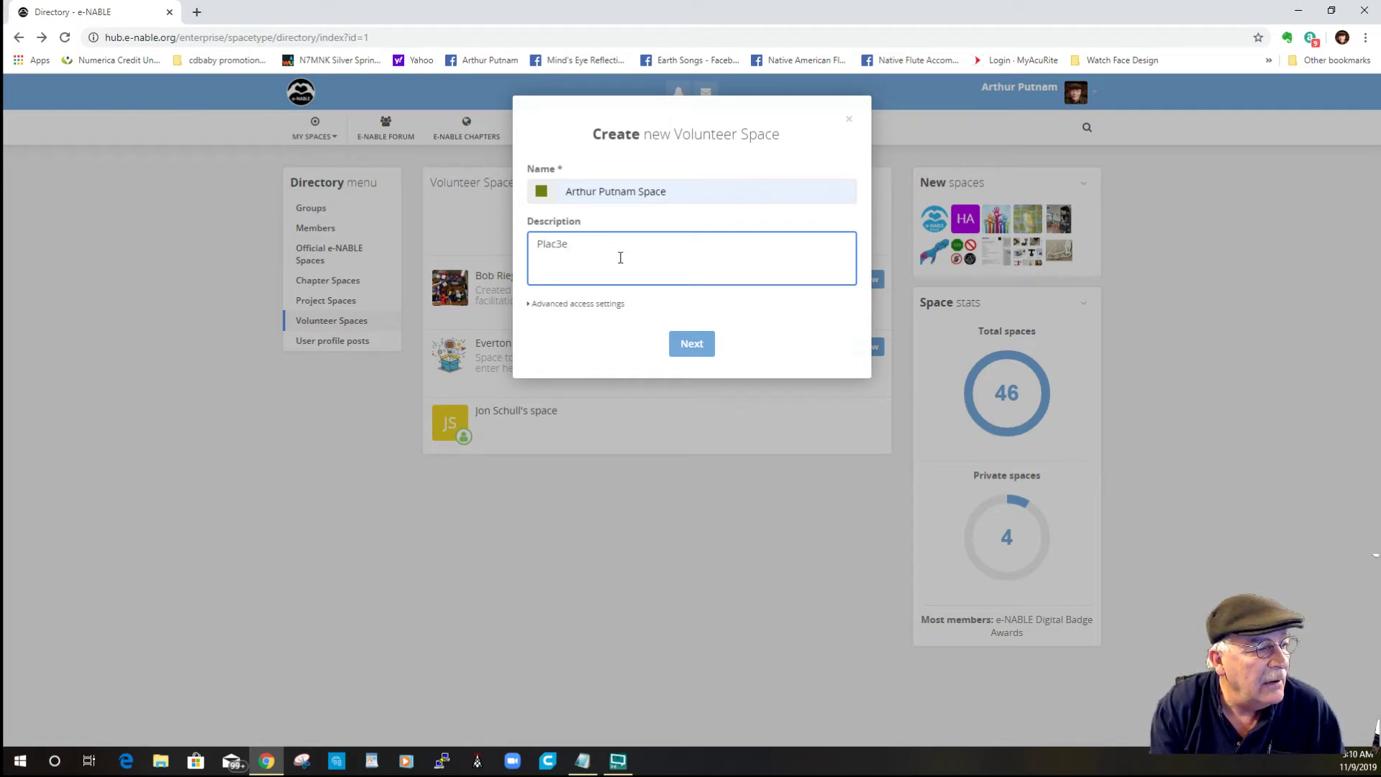
{"action": "key", "text": "BackSpace"}
{"action": "key", "text": "BackSpace"}
{"action": "type", "text": "e to s"}
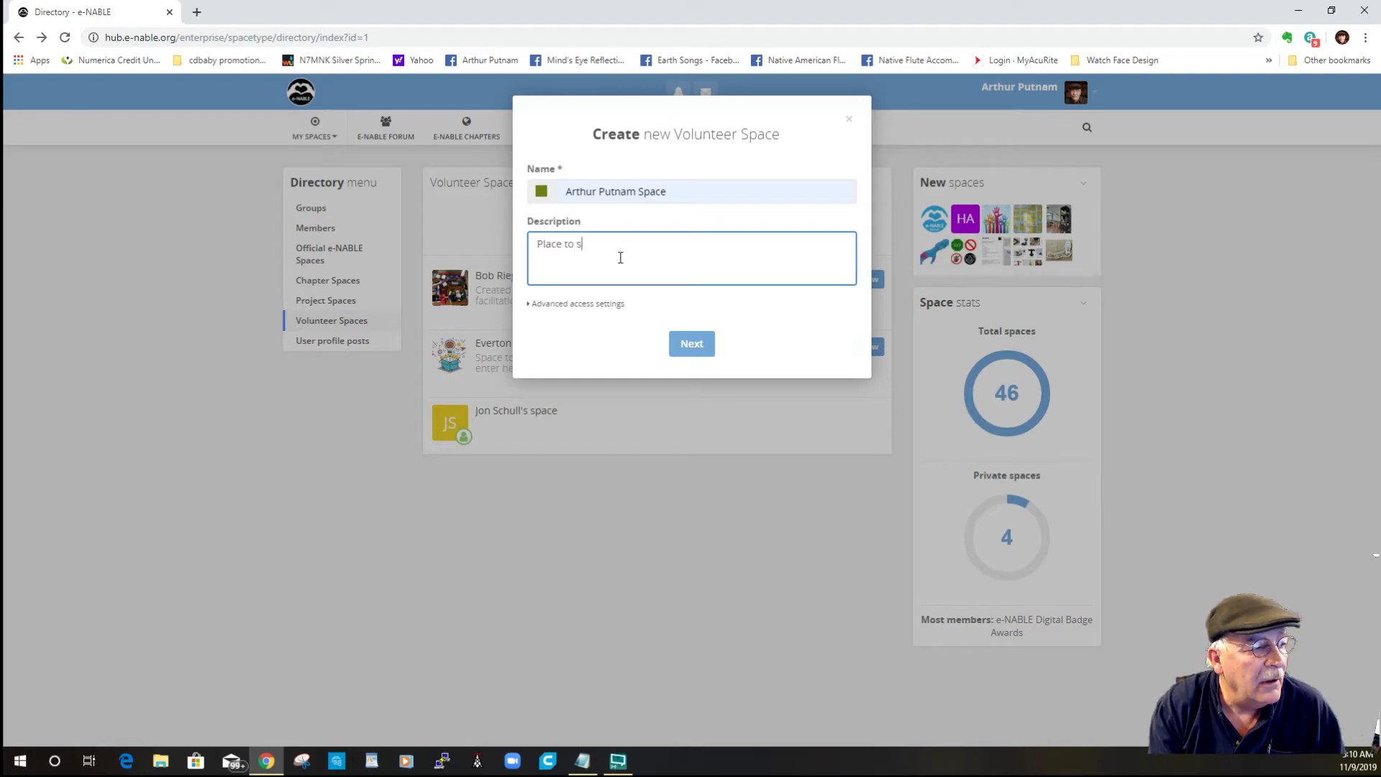
{"action": "type", "text": "hare "}
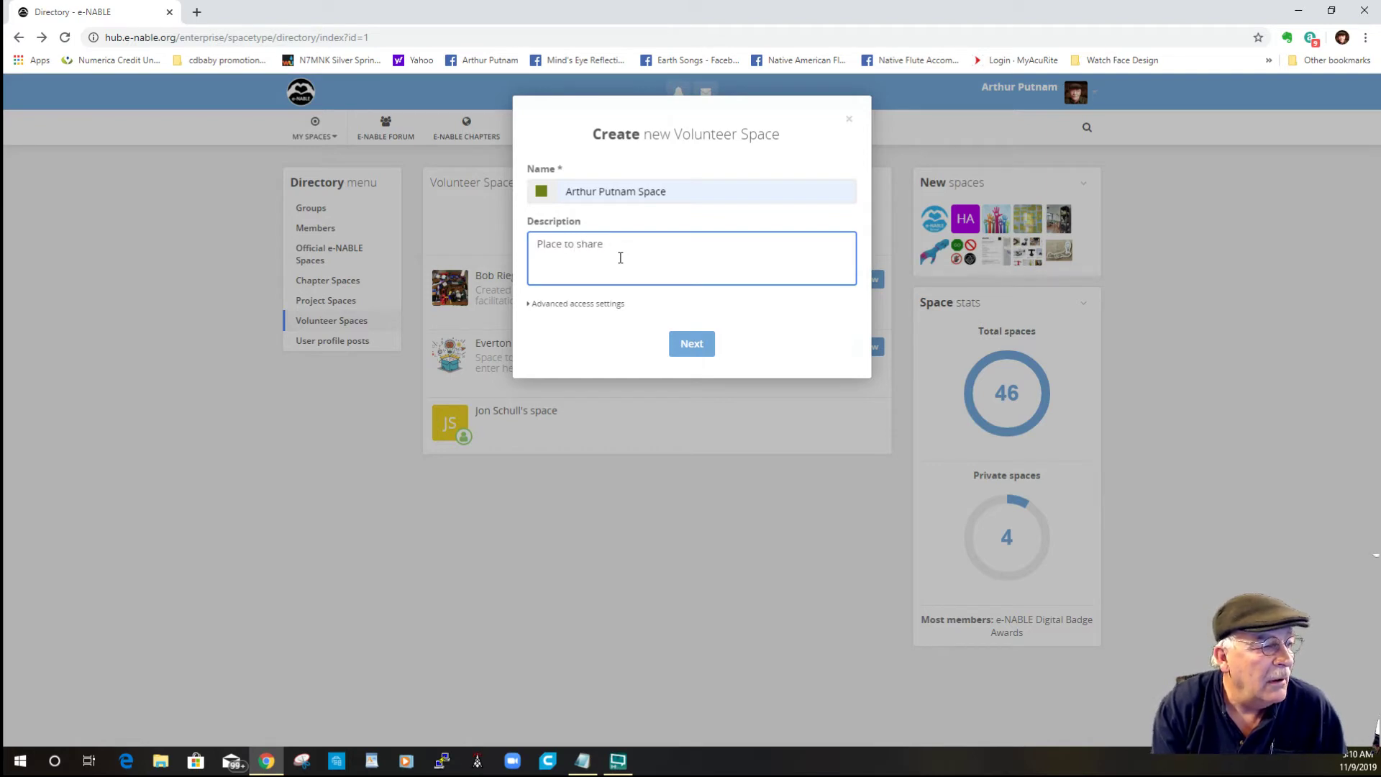
{"action": "type", "text": "my "}
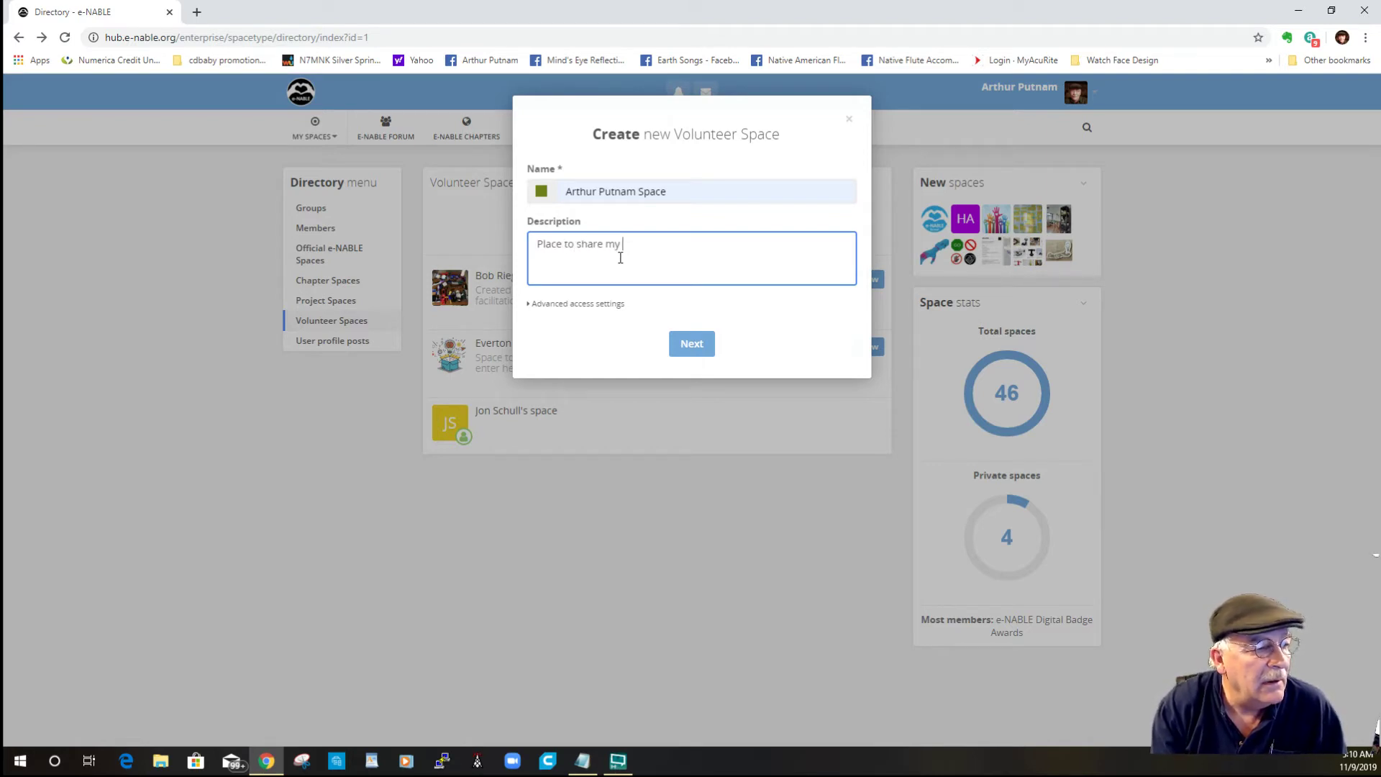
{"action": "type", "text": "ideas "}
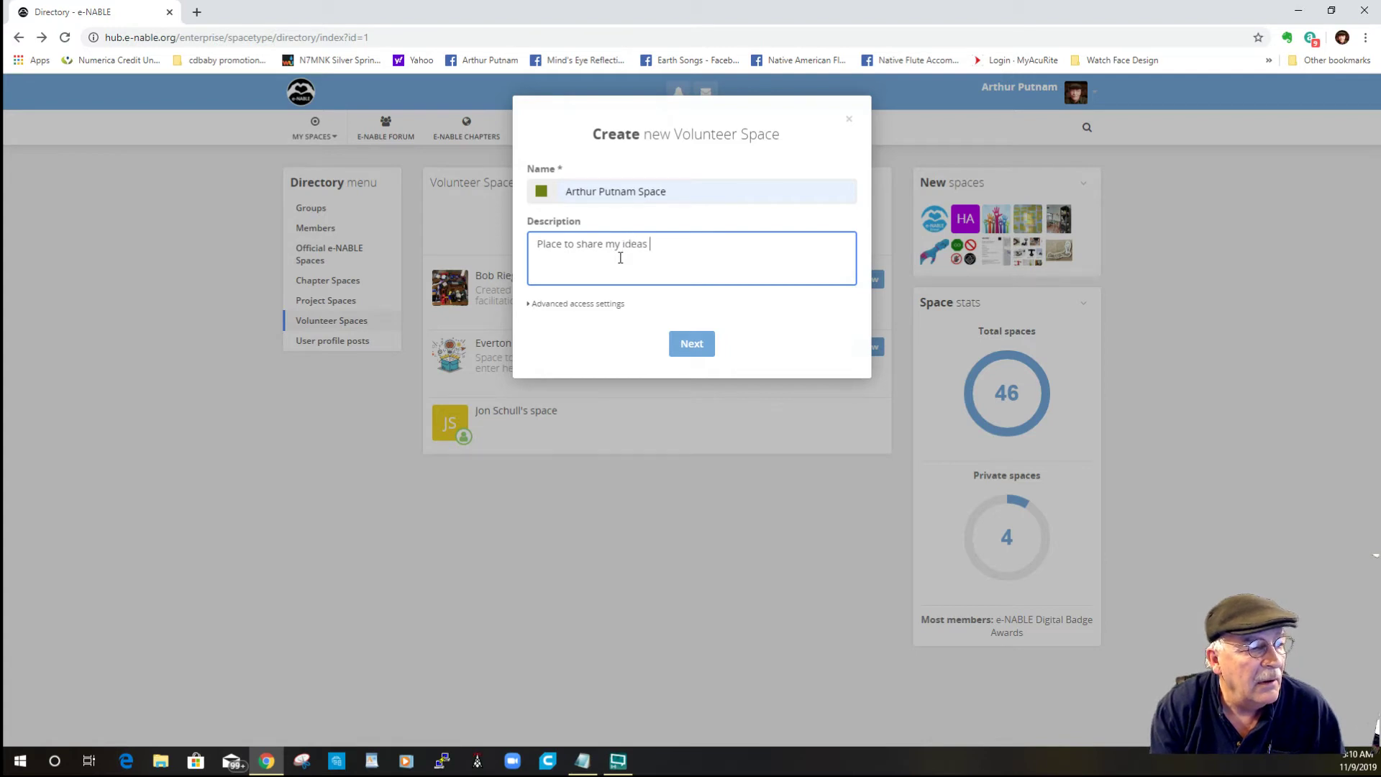
{"action": "type", "text": "and pro"}
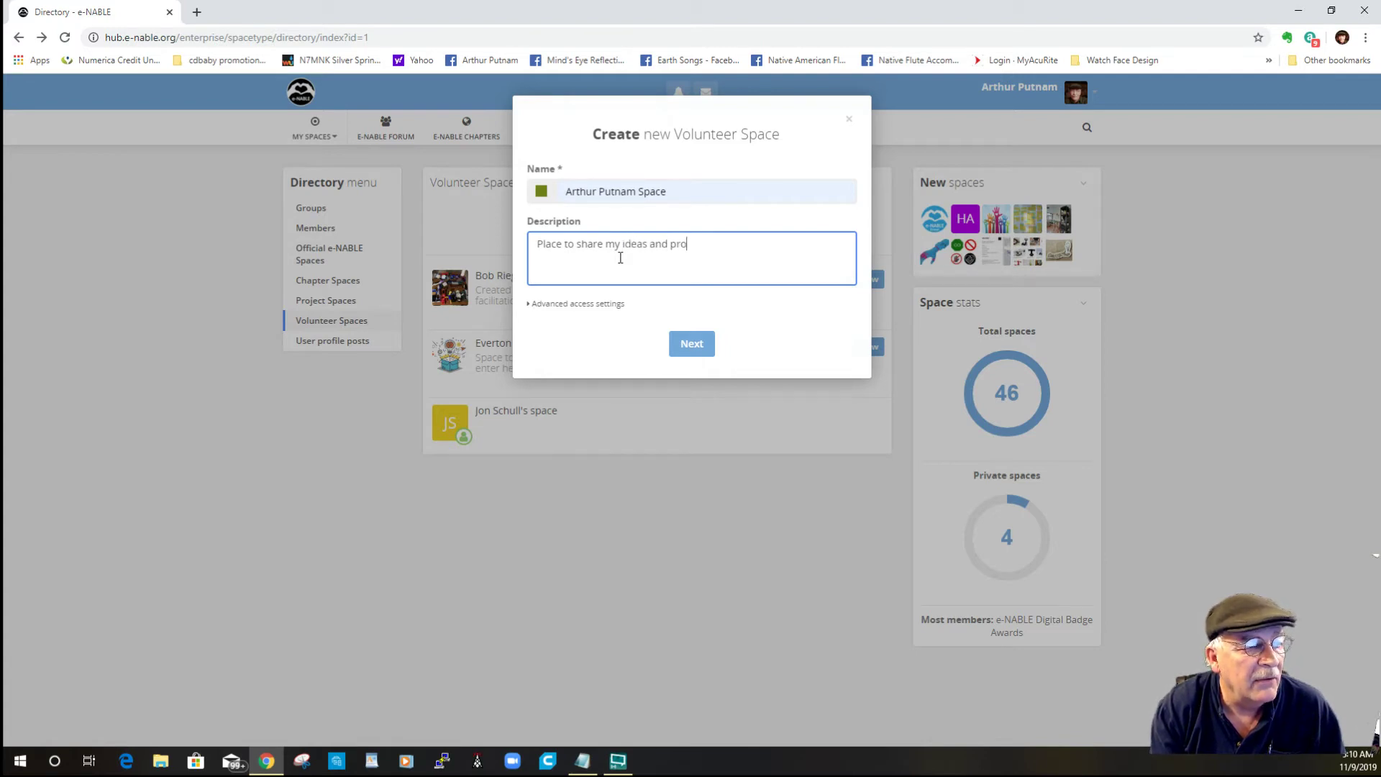
{"action": "type", "text": "jects"}
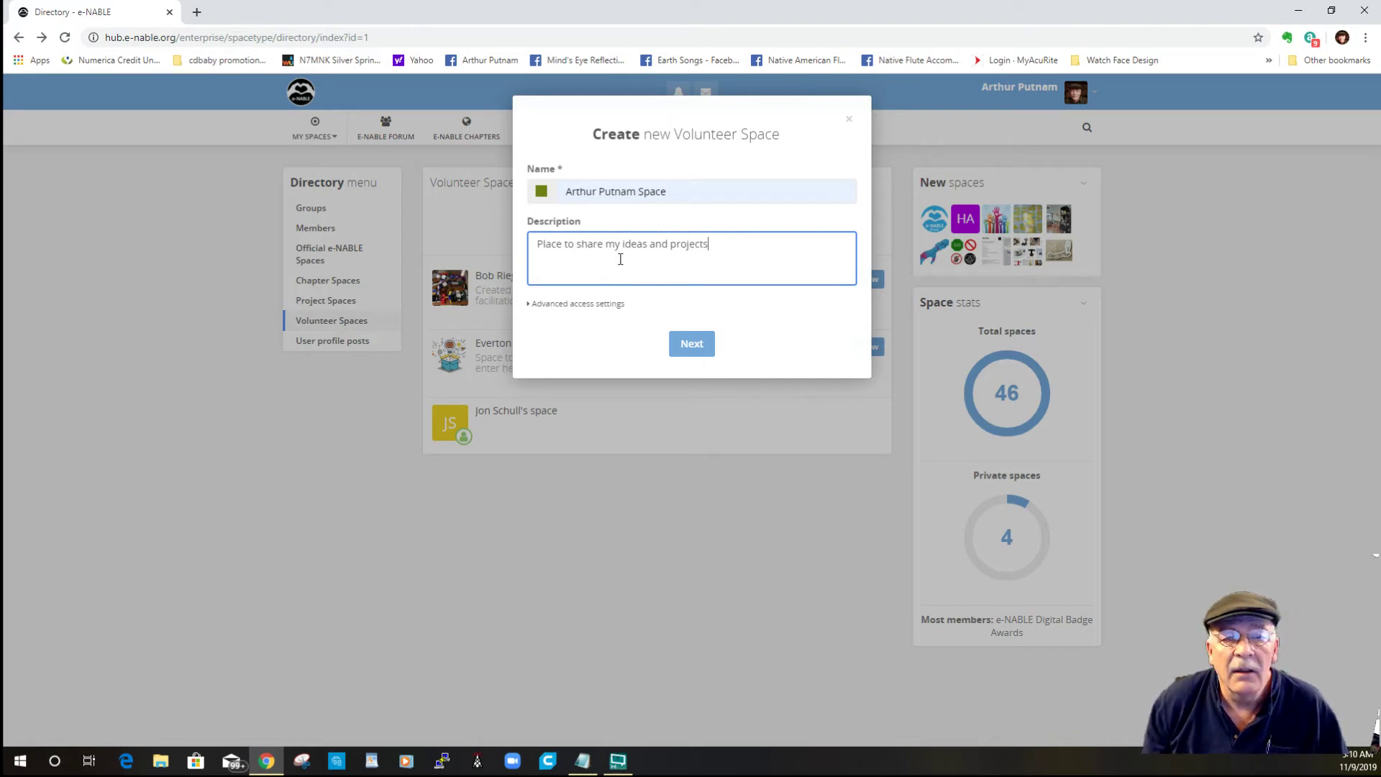
{"action": "left_click", "coordinate": [701, 349]}
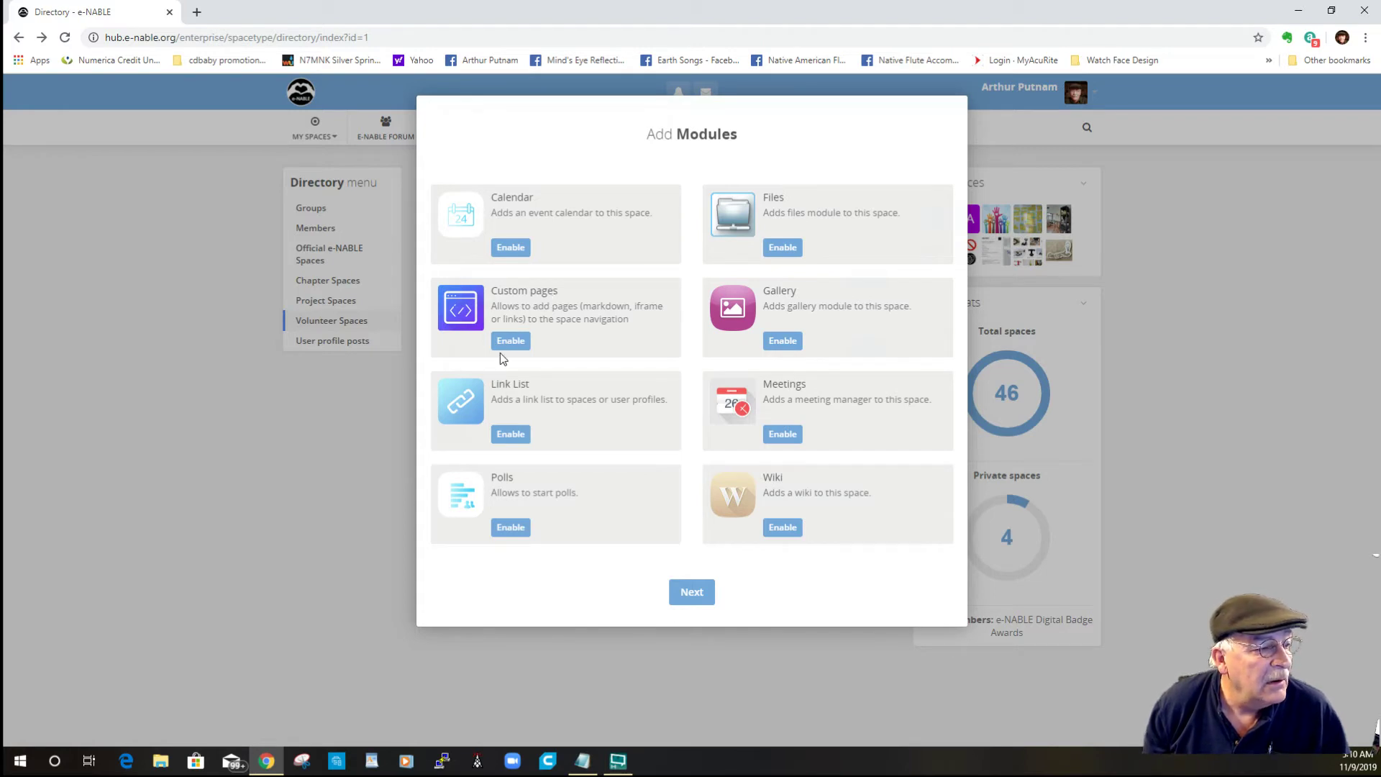
Step: Enable the Link List, Gallery and Wiki modules and finish creating the space without inviting members
{"action": "left_click", "coordinate": [511, 435]}
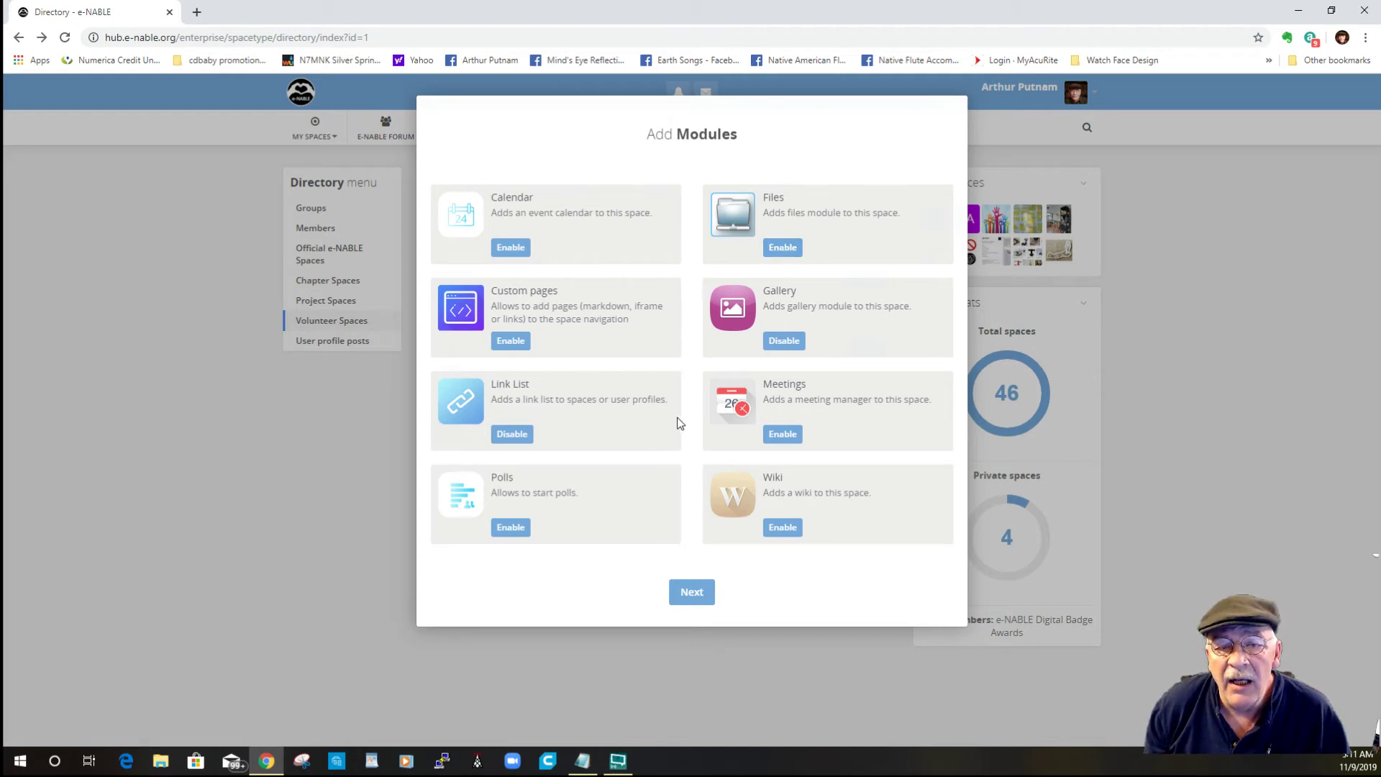
{"action": "left_click", "coordinate": [690, 595]}
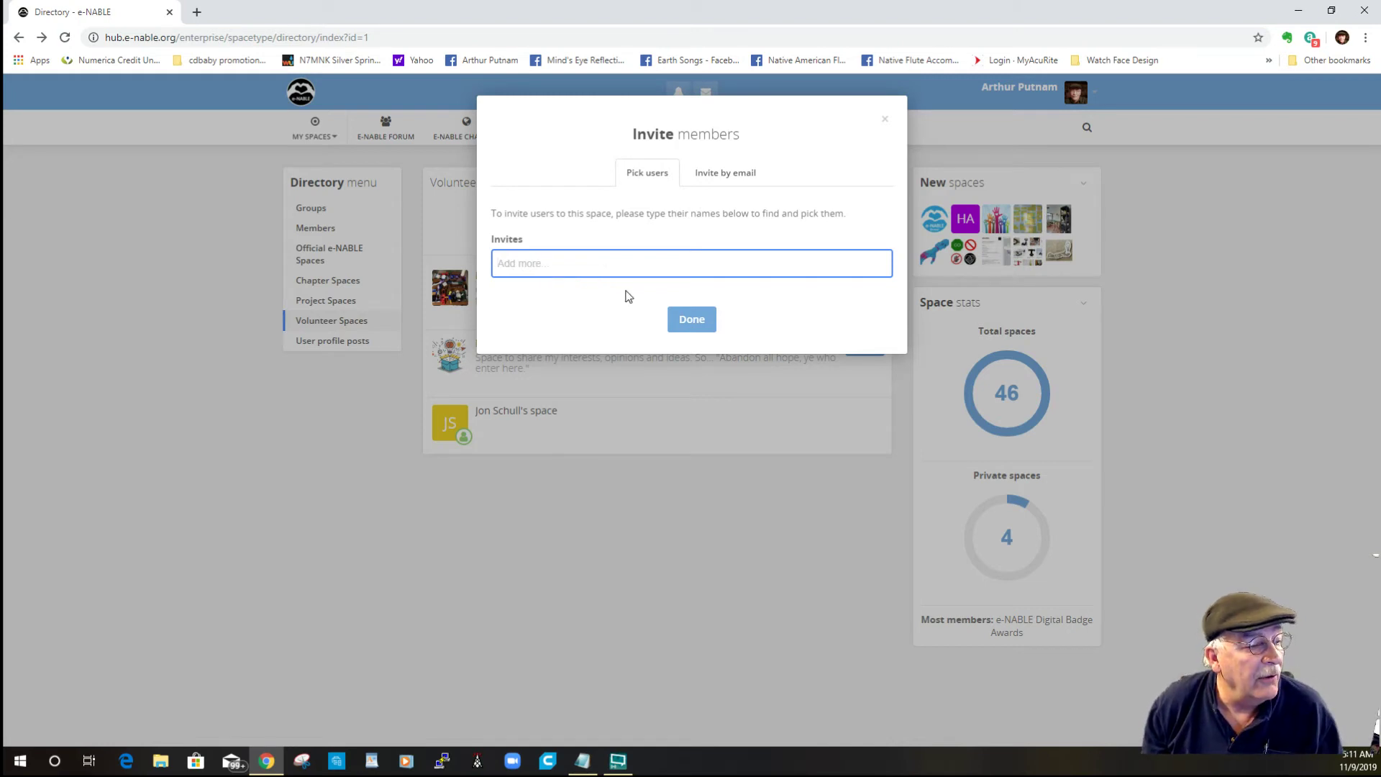
{"action": "left_click", "coordinate": [689, 324]}
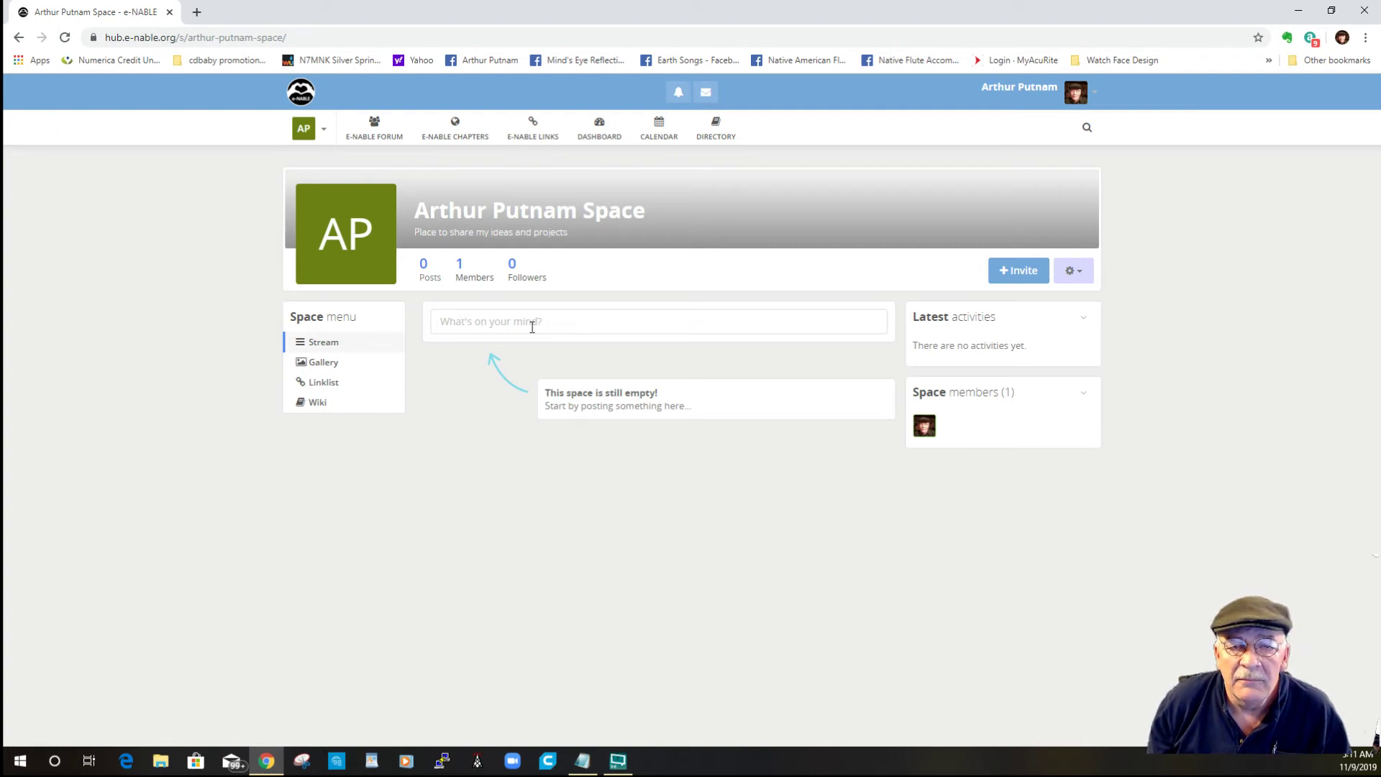
Step: Open the post editor in the new space and examine its text style, extended formatting and insert options
{"action": "left_click", "coordinate": [479, 324]}
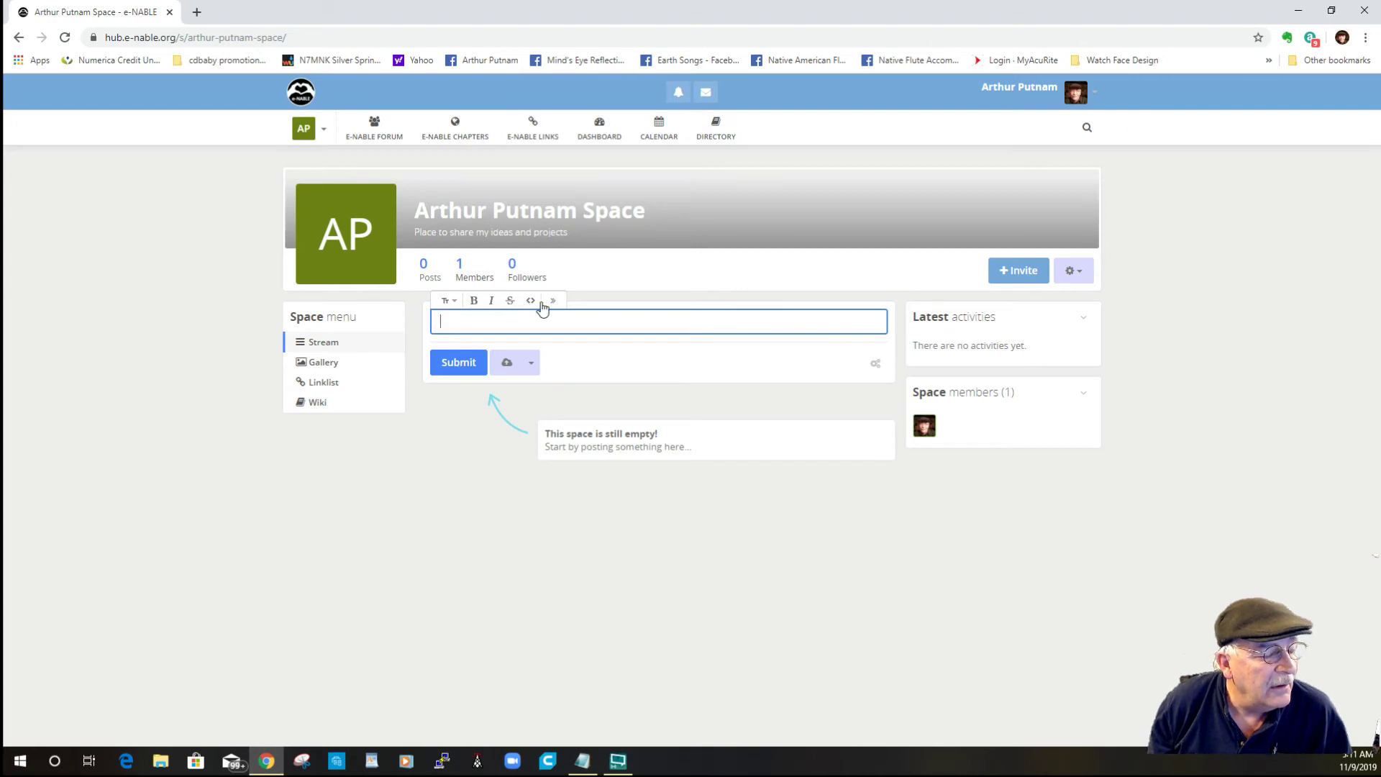
{"action": "left_click", "coordinate": [450, 302]}
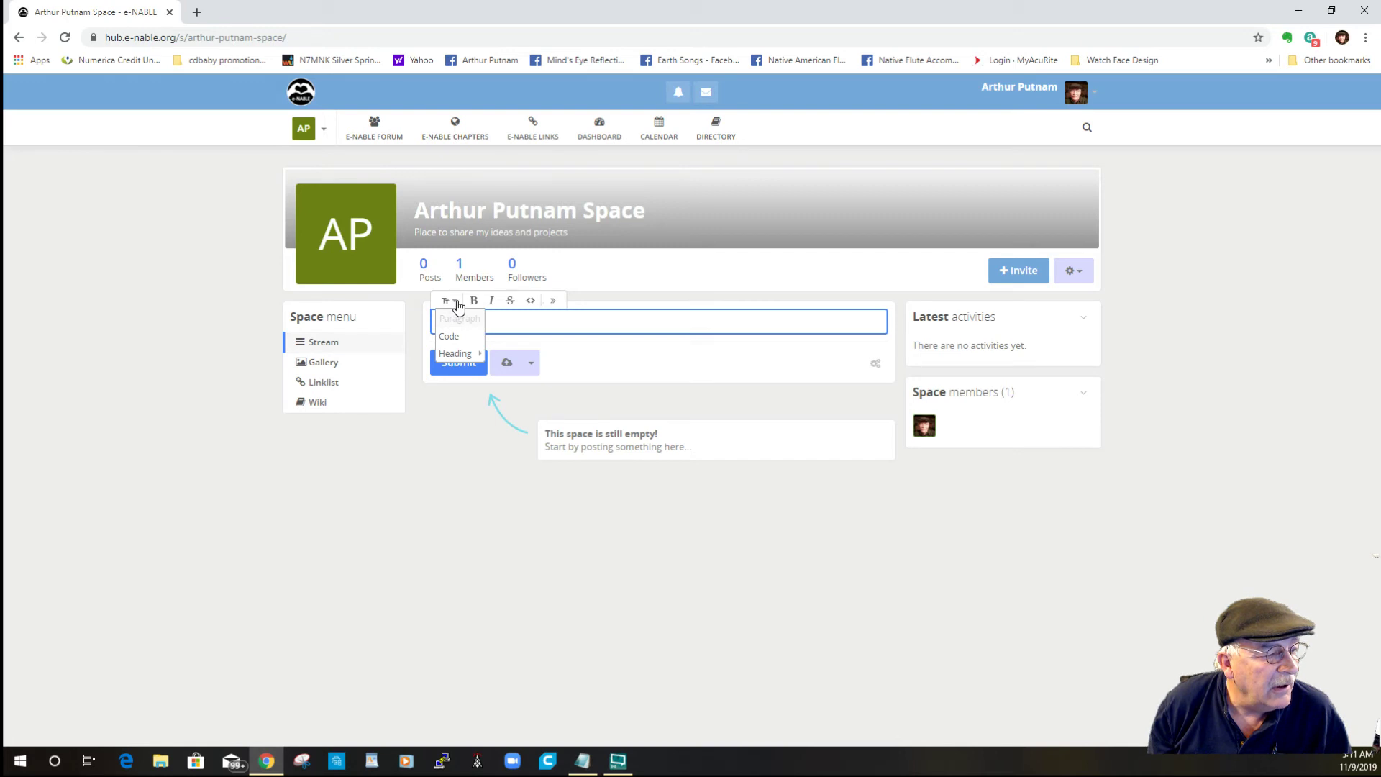
{"action": "left_click", "coordinate": [552, 303]}
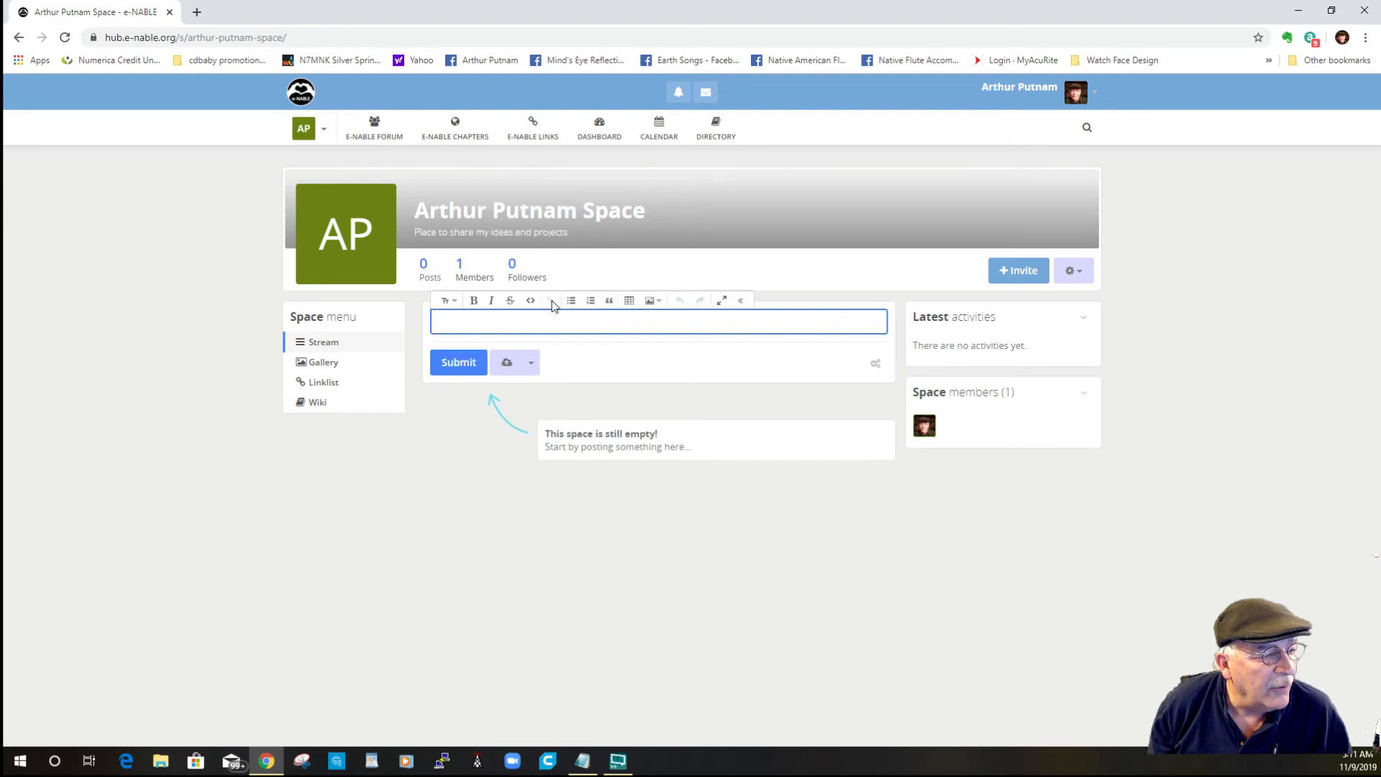
{"action": "left_click", "coordinate": [656, 303]}
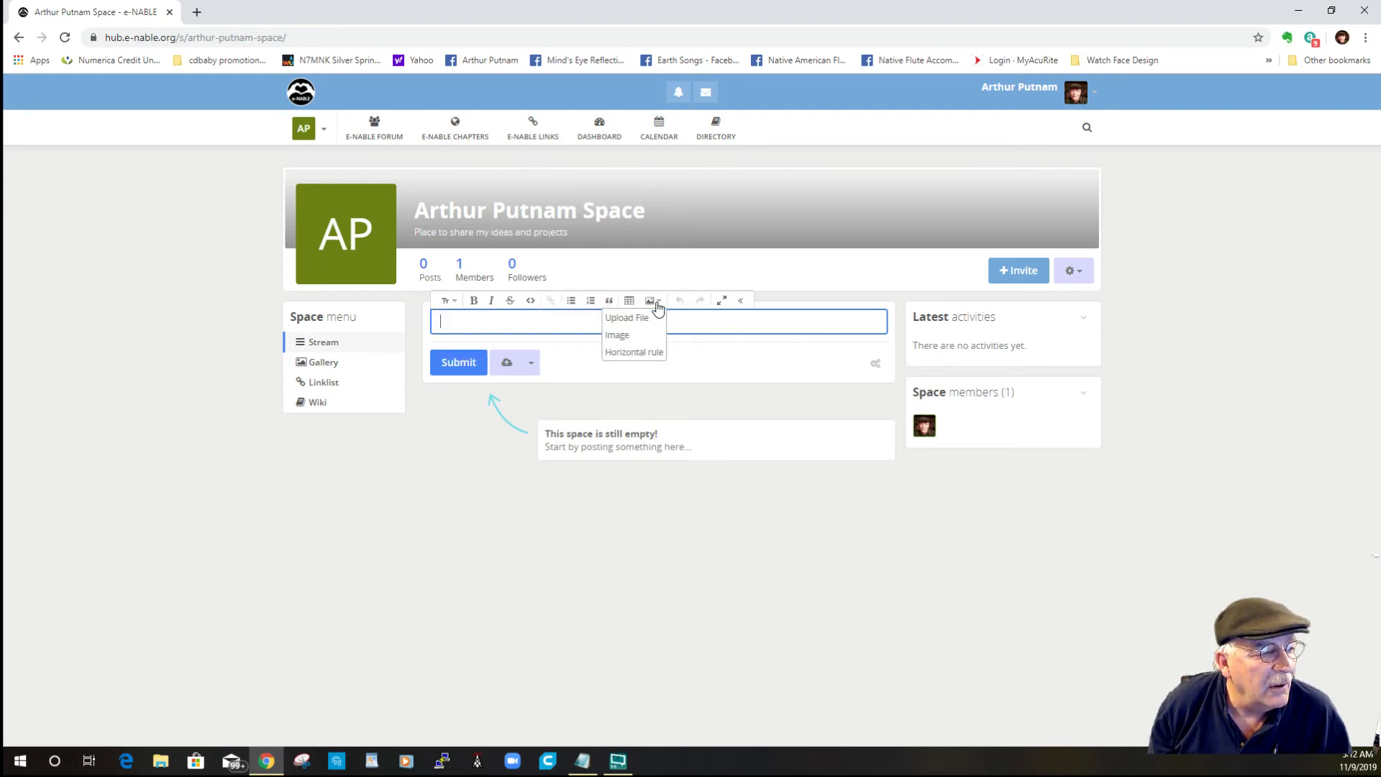
Step: Publish a post in the space's stream welcoming visitors to the owner's Space, by first name, "in sharing my ideas and projects."
{"action": "left_click", "coordinate": [486, 323]}
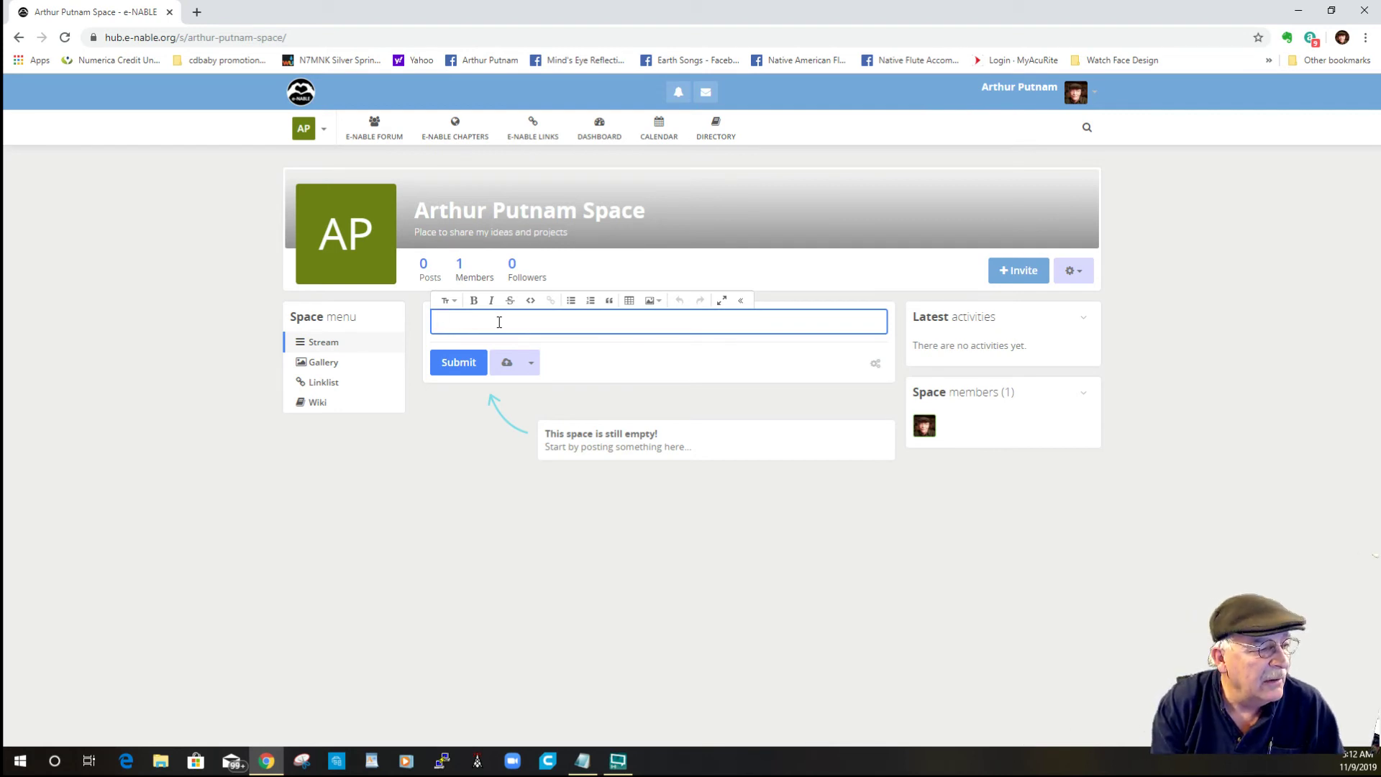
{"action": "type", "text": "W"}
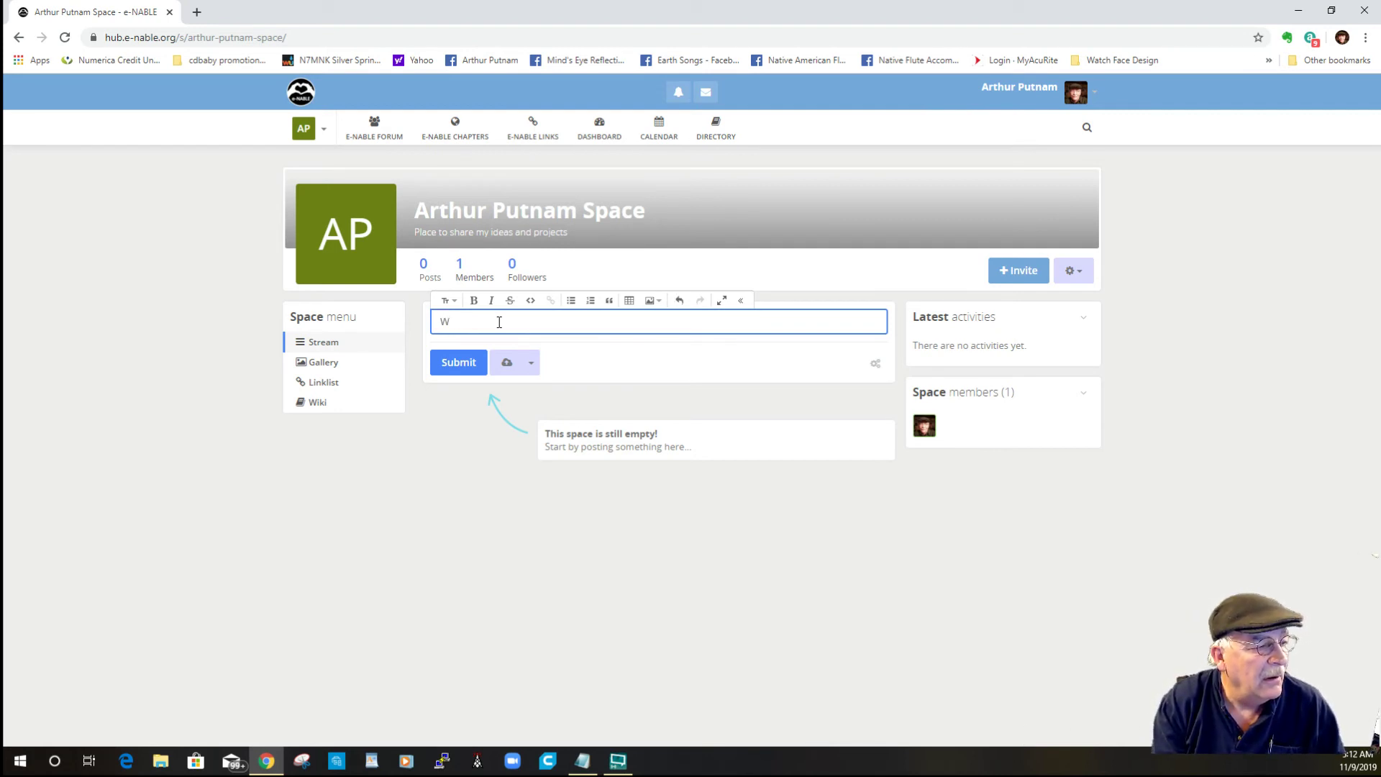
{"action": "type", "text": "elcome"}
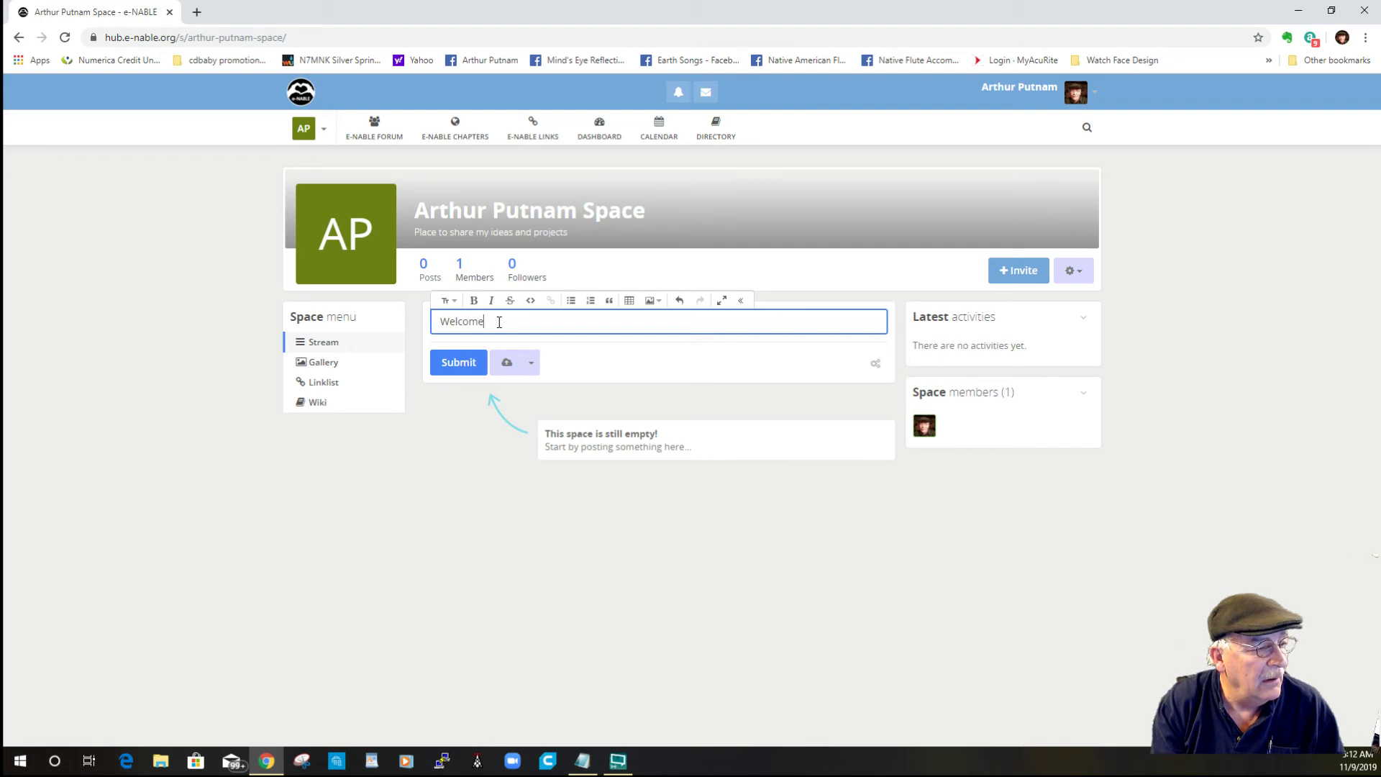
{"action": "type", "text": " to Ar"}
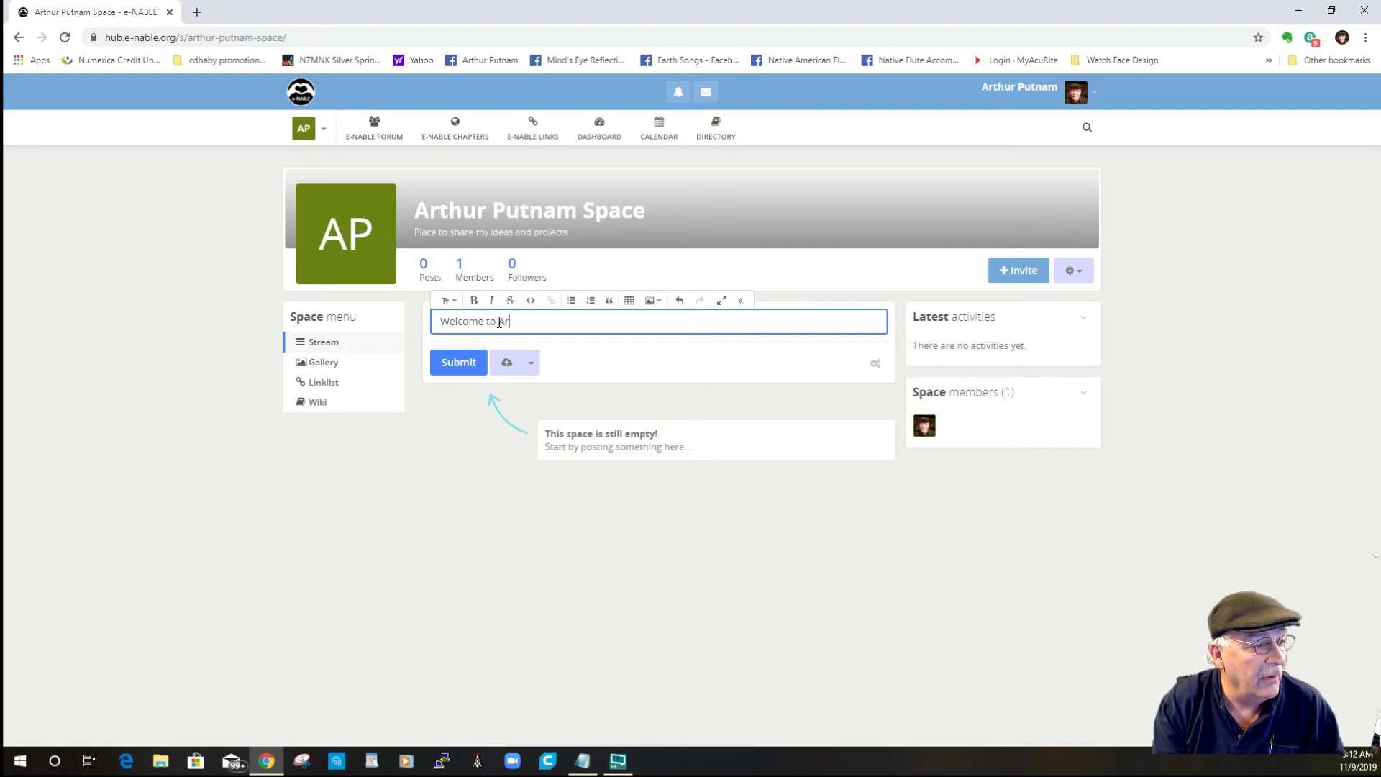
{"action": "type", "text": "thur"}
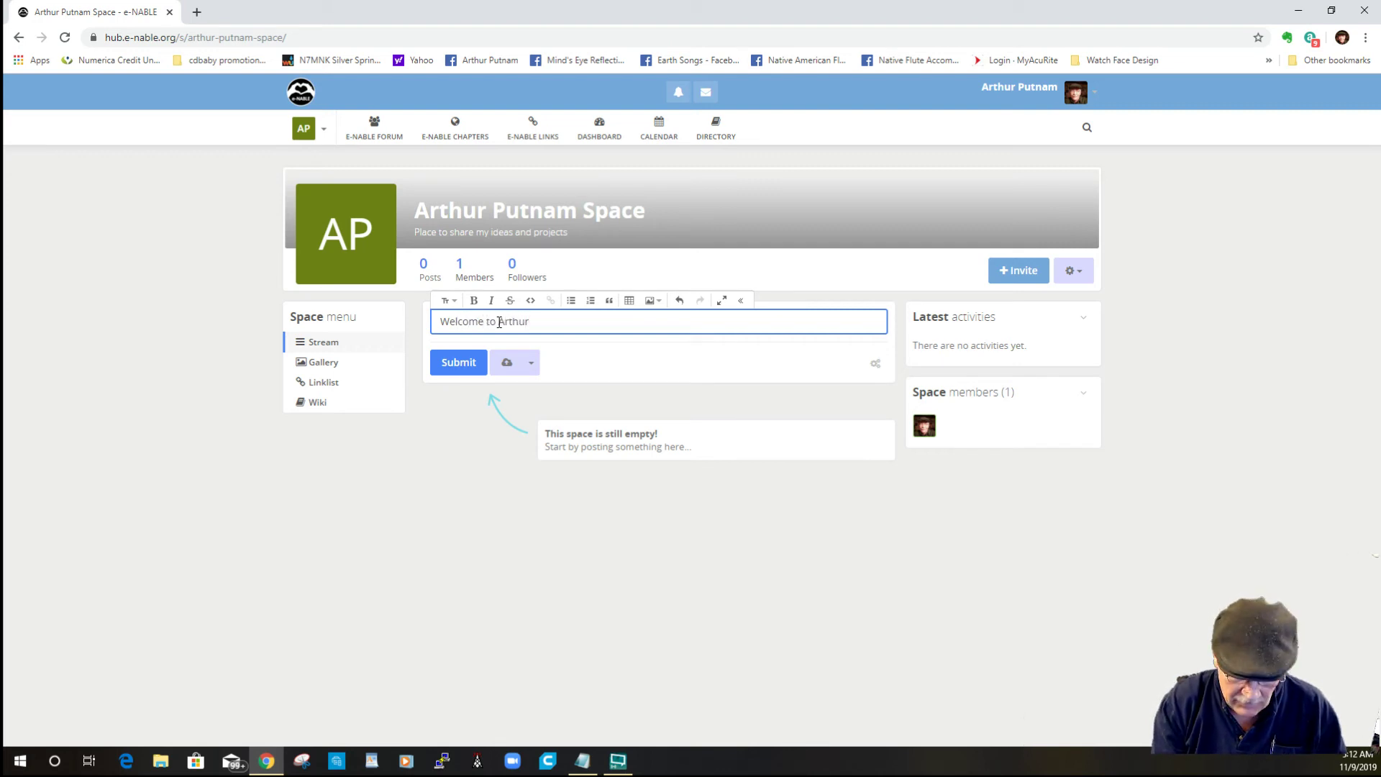
{"action": "type", "text": "'s Sp"}
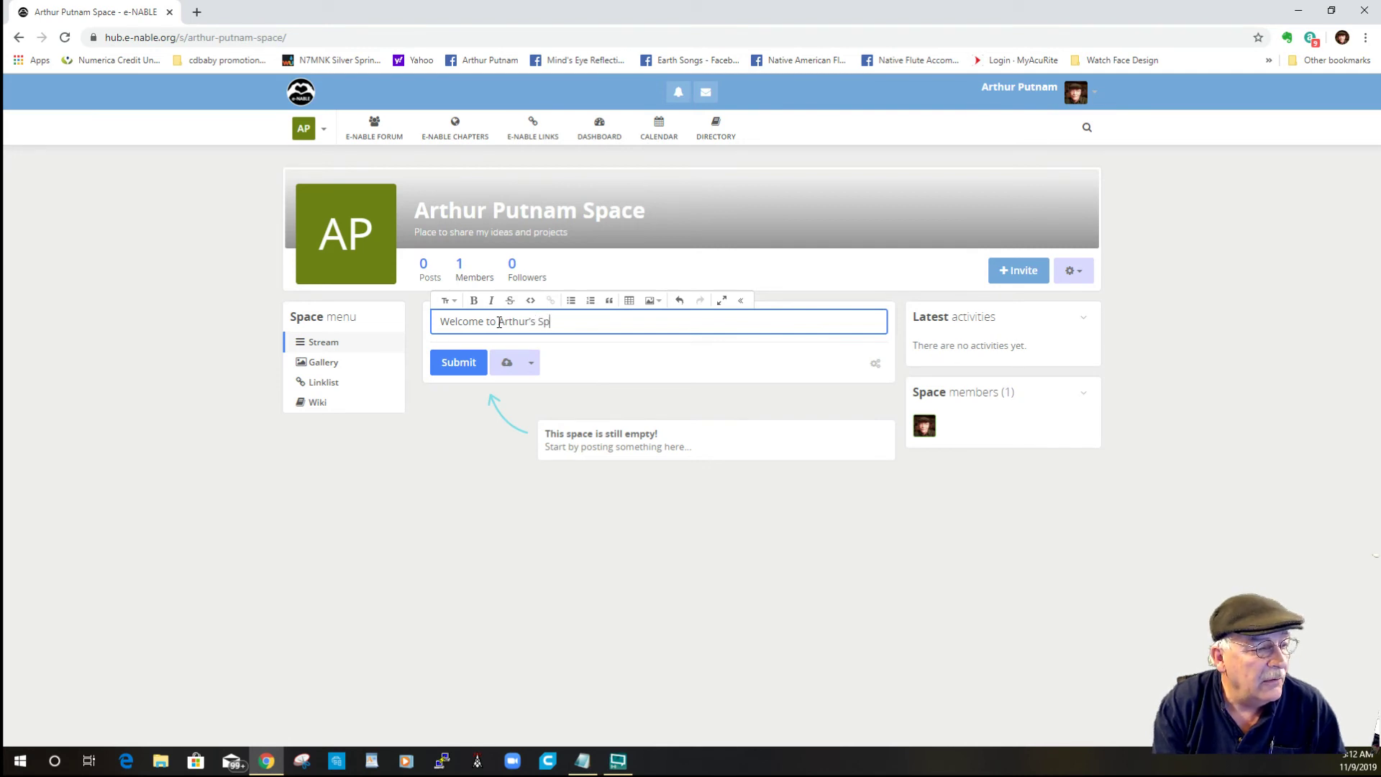
{"action": "type", "text": "ace in "}
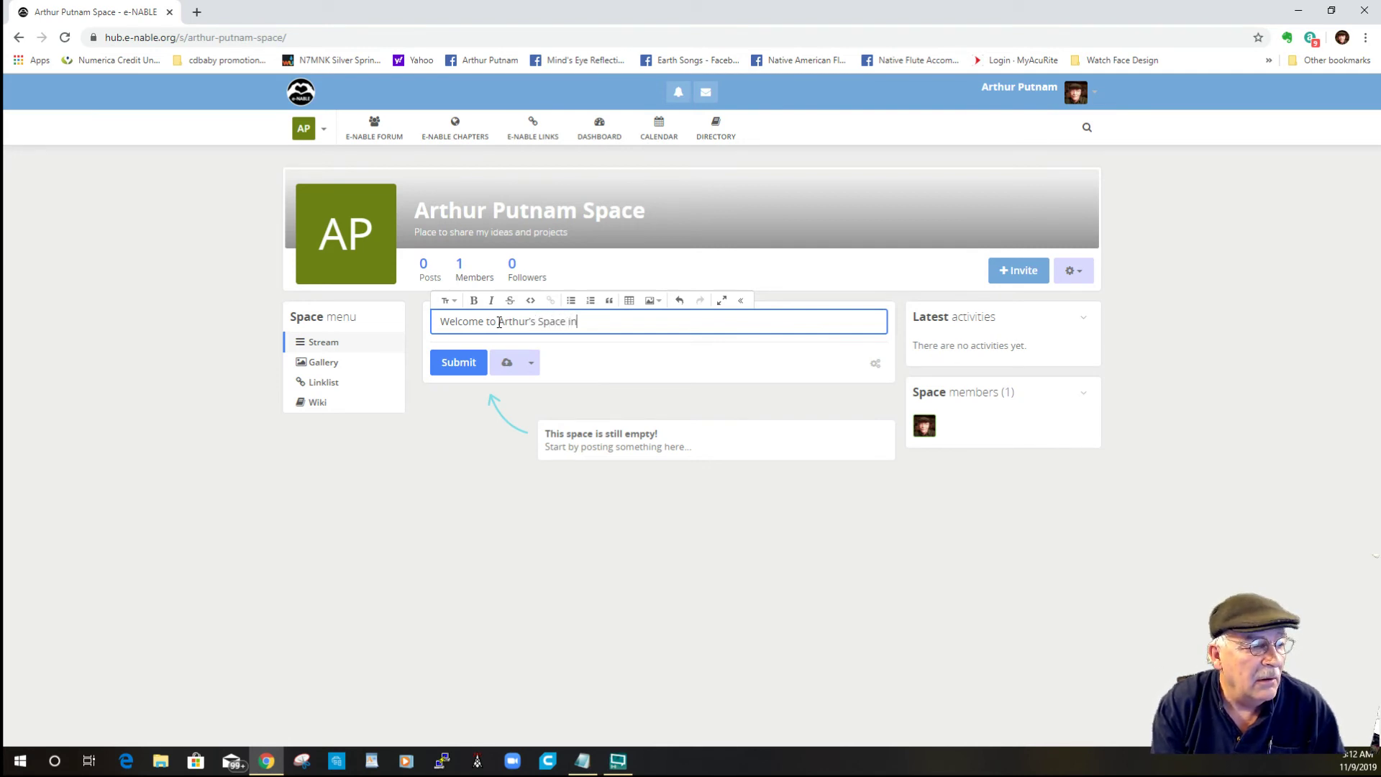
{"action": "type", "text": "sharing "}
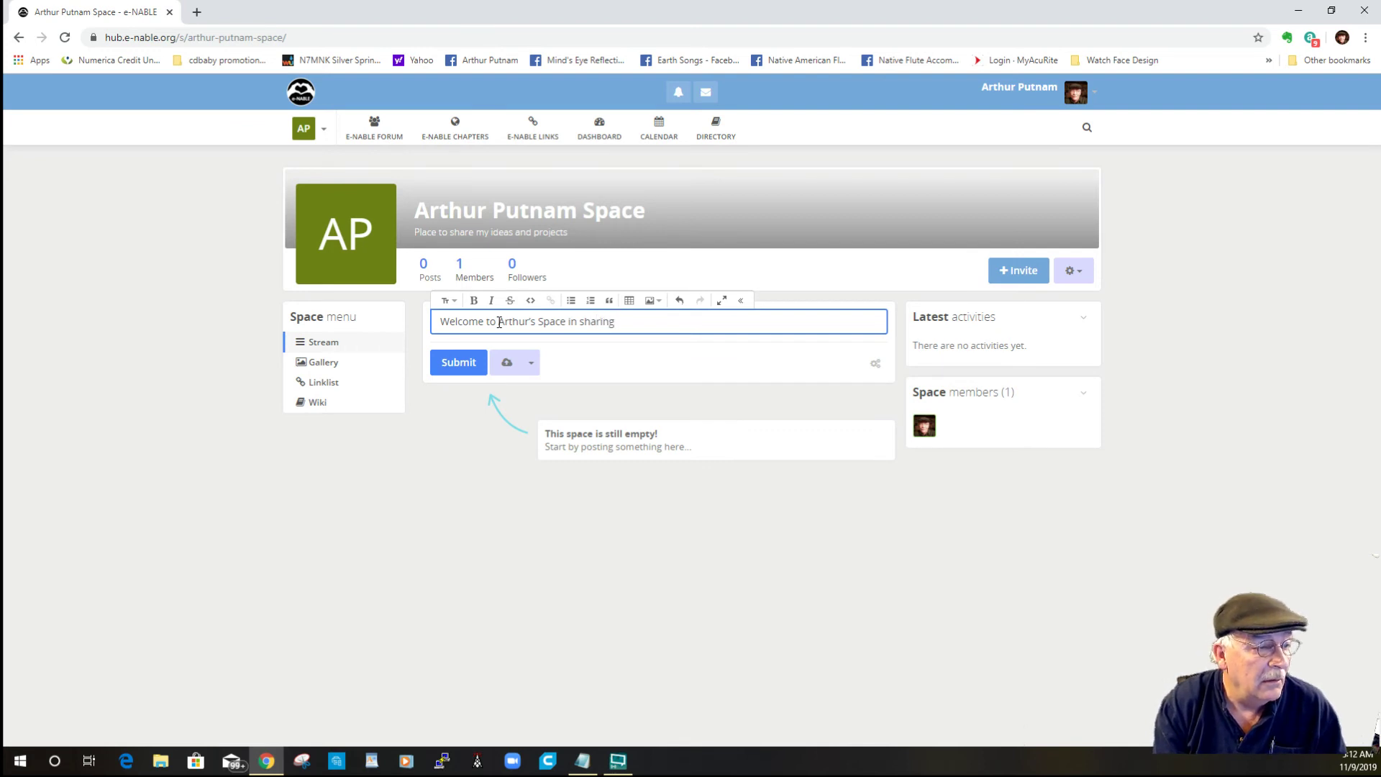
{"action": "type", "text": "my "}
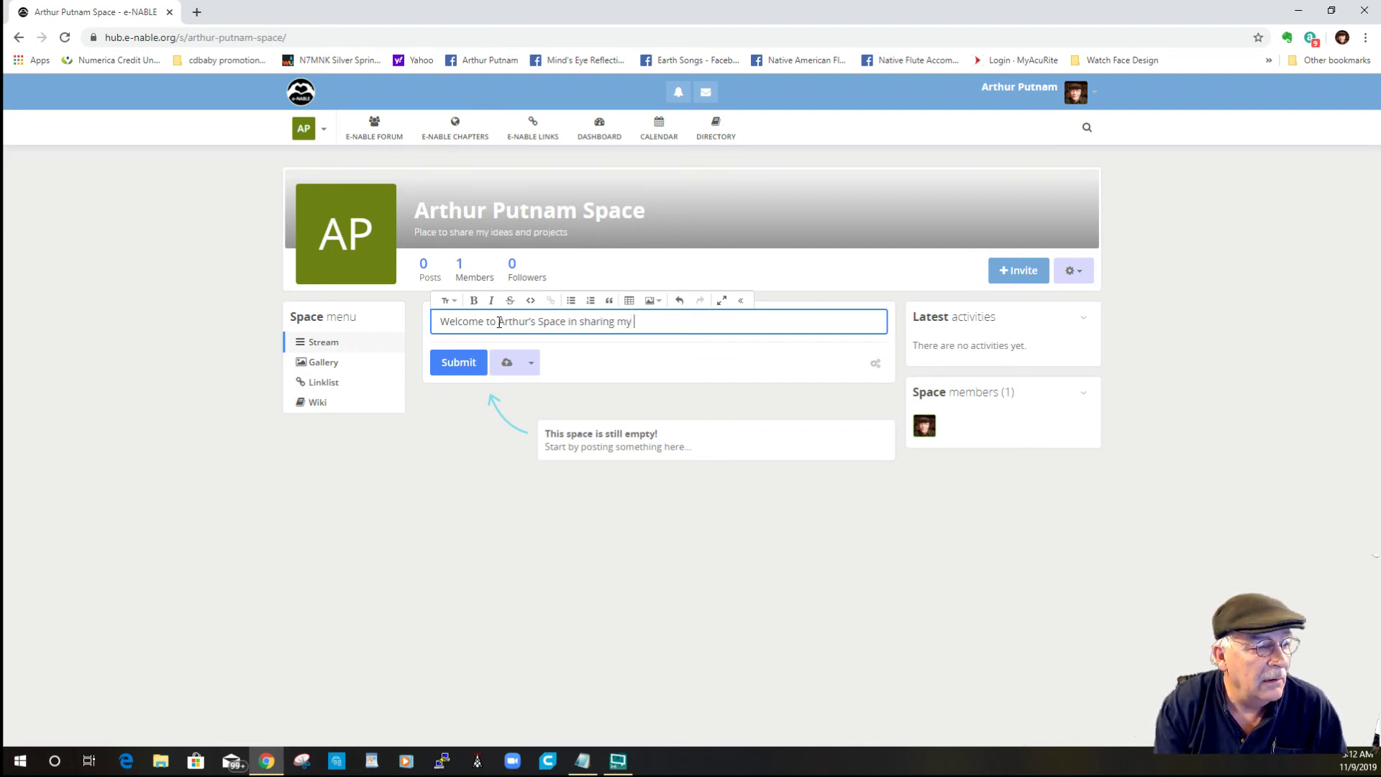
{"action": "type", "text": "id"}
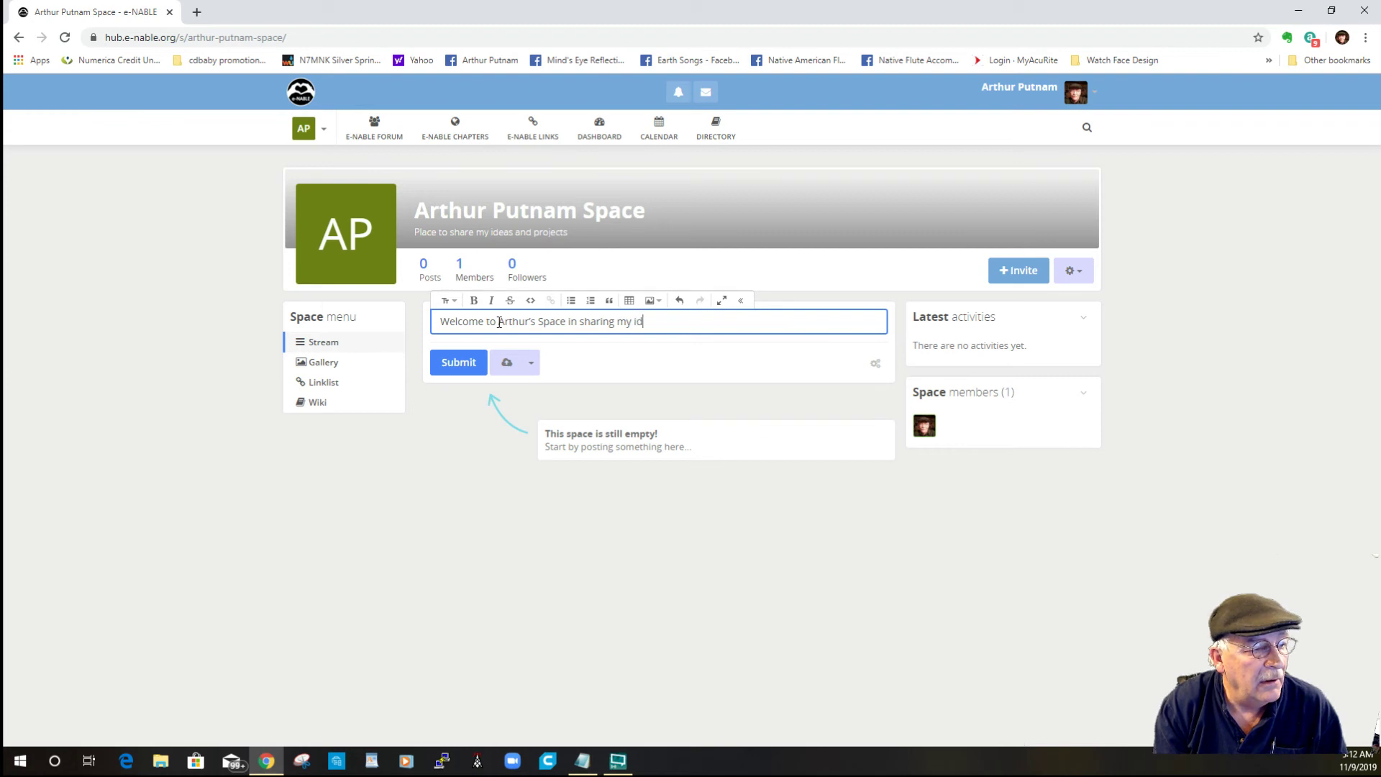
{"action": "type", "text": "eas an"}
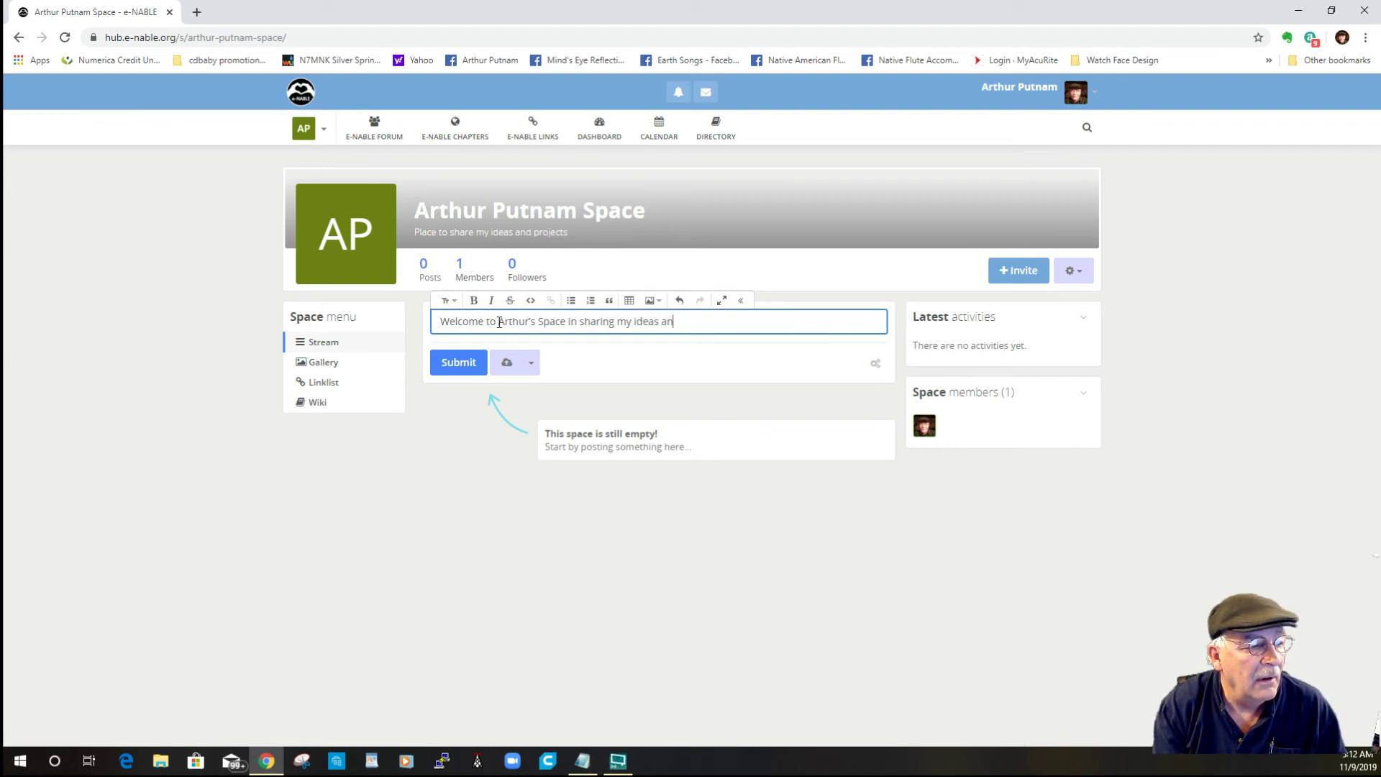
{"action": "type", "text": "d proje"}
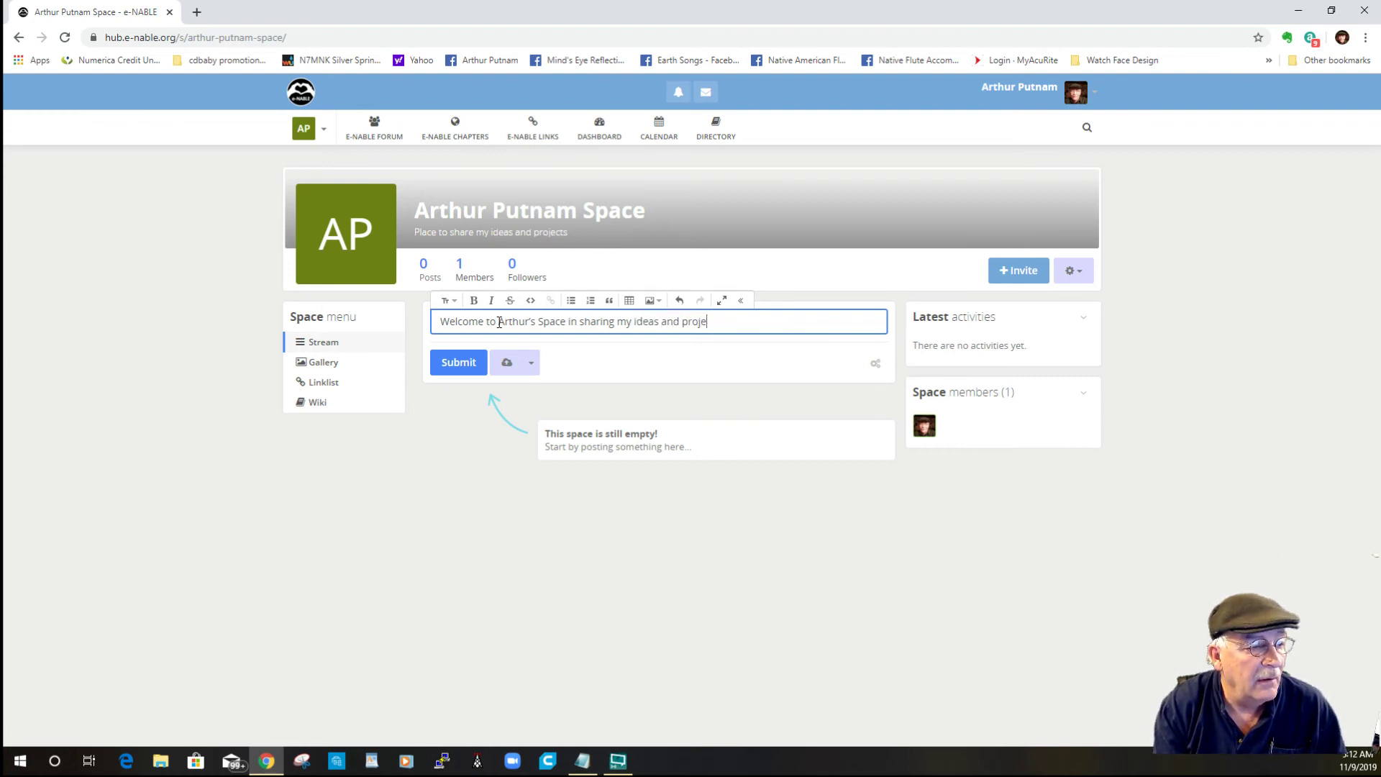
{"action": "type", "text": "cts."}
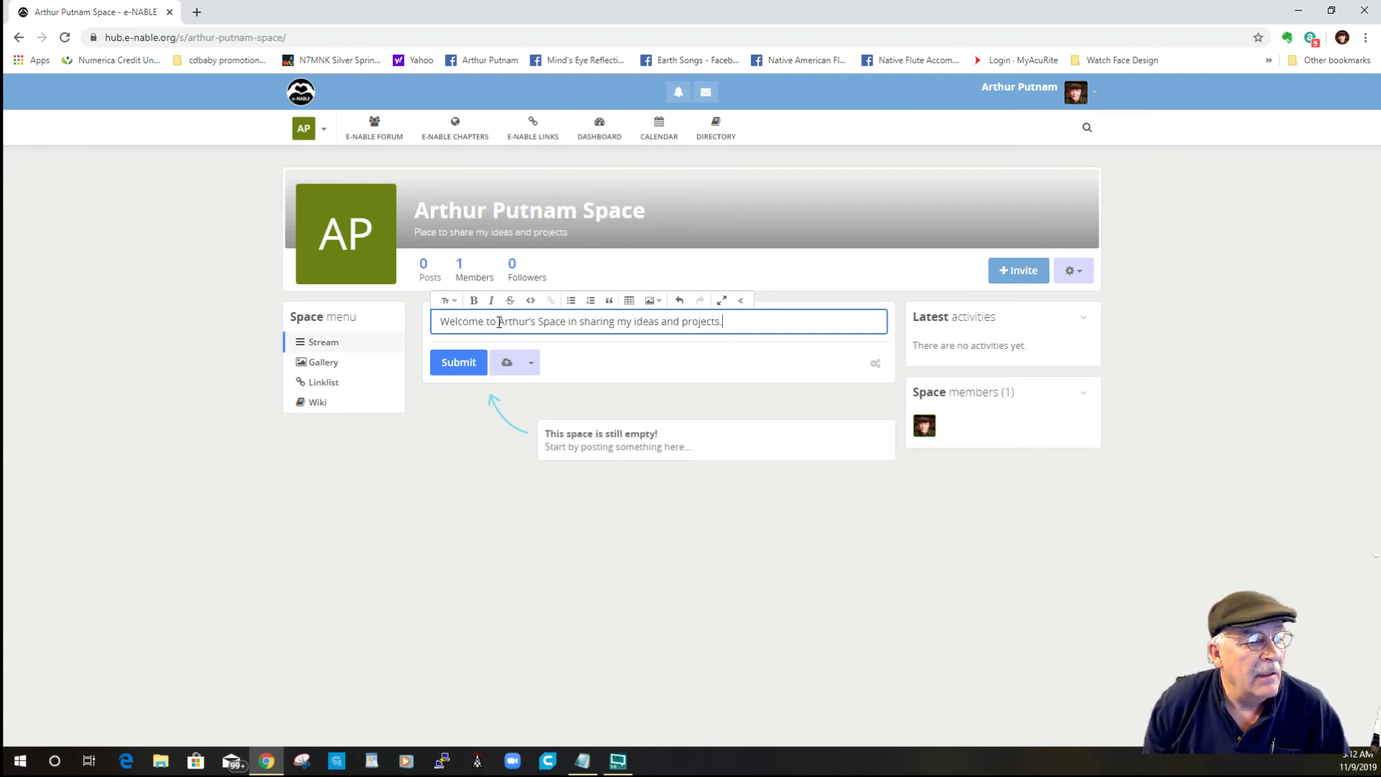
{"action": "left_click", "coordinate": [456, 364]}
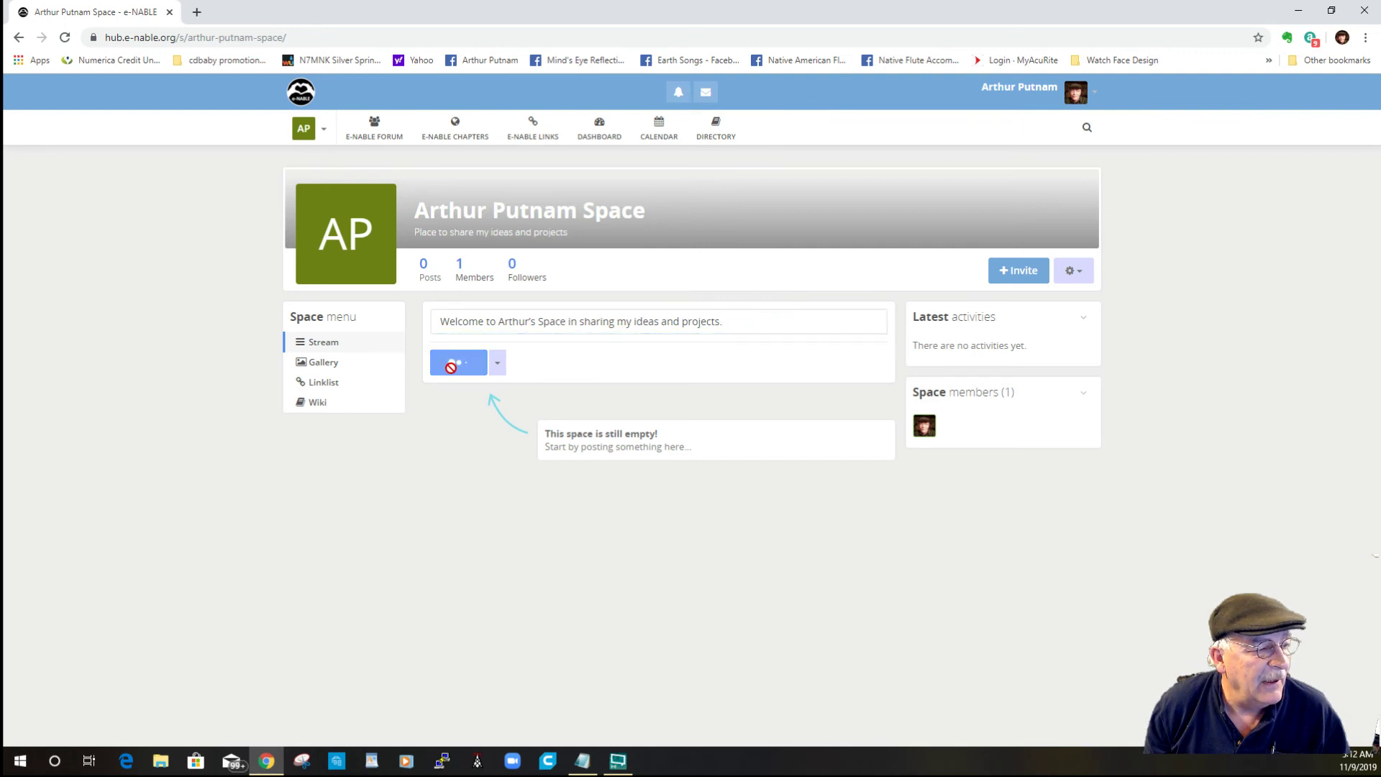